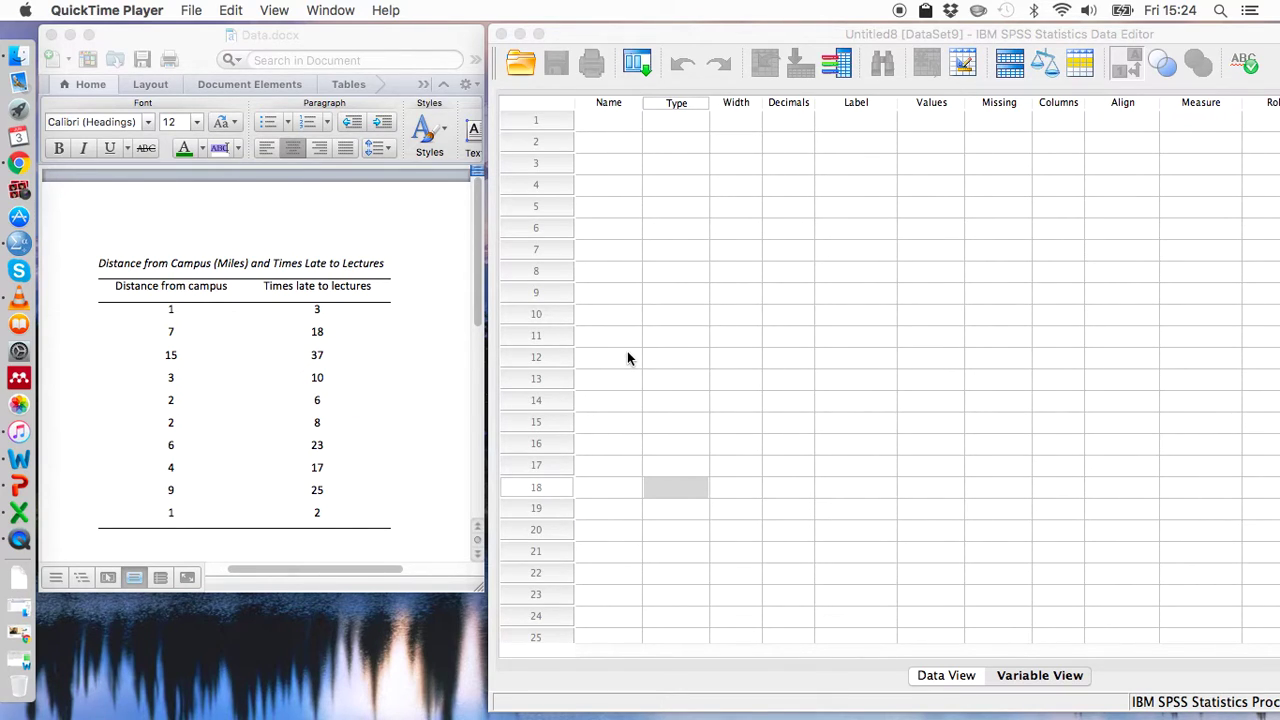
Name two new variables Distance and Times_late in the SPSS Variable View
click(421, 369)
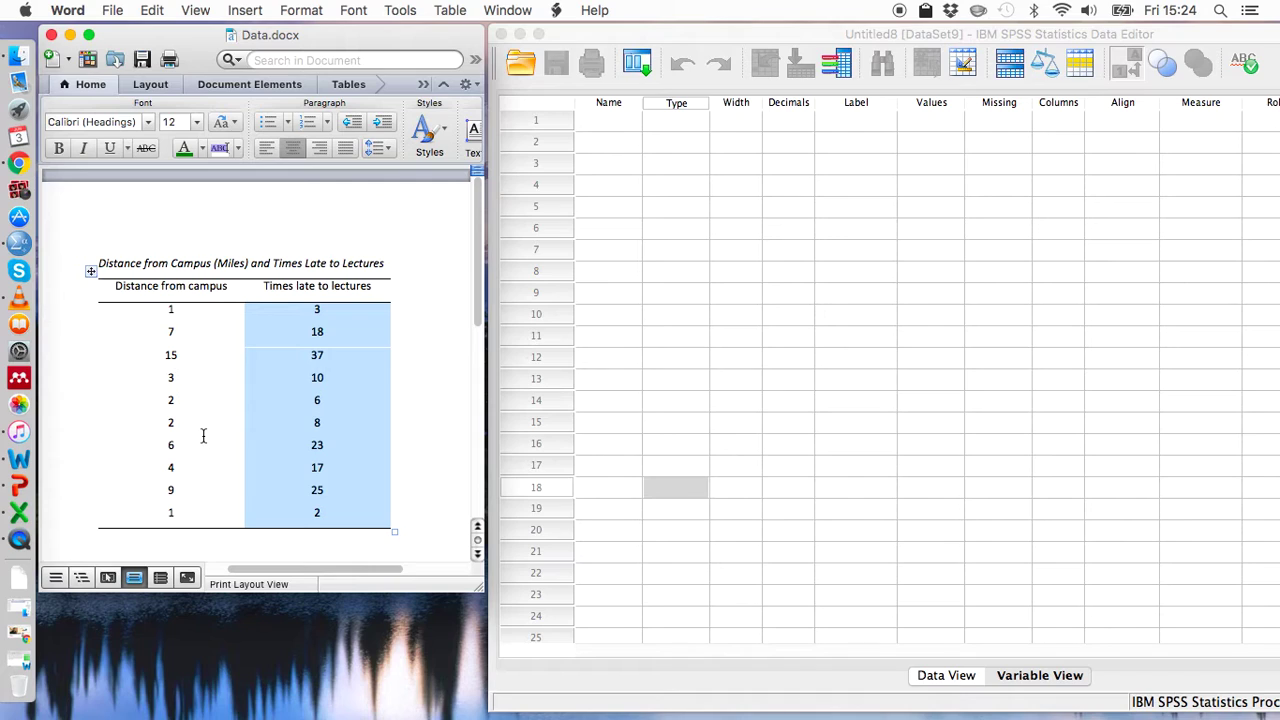
click(794, 380)
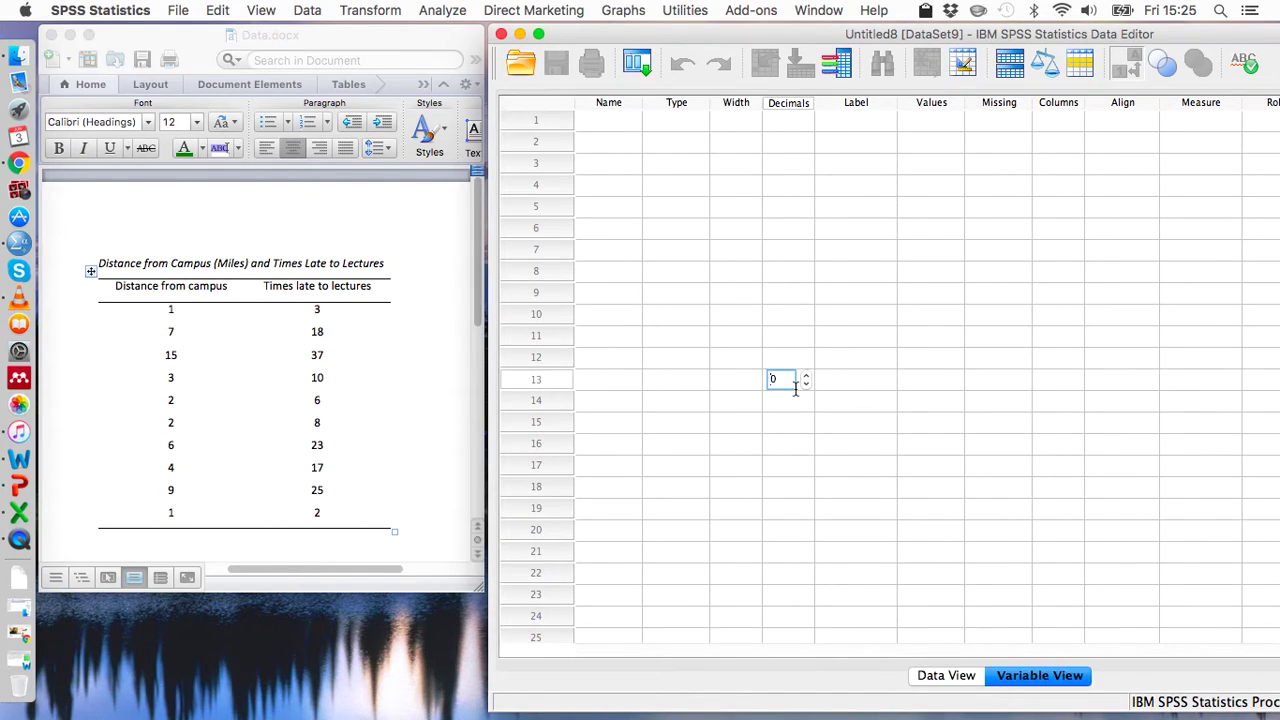
click(877, 315)
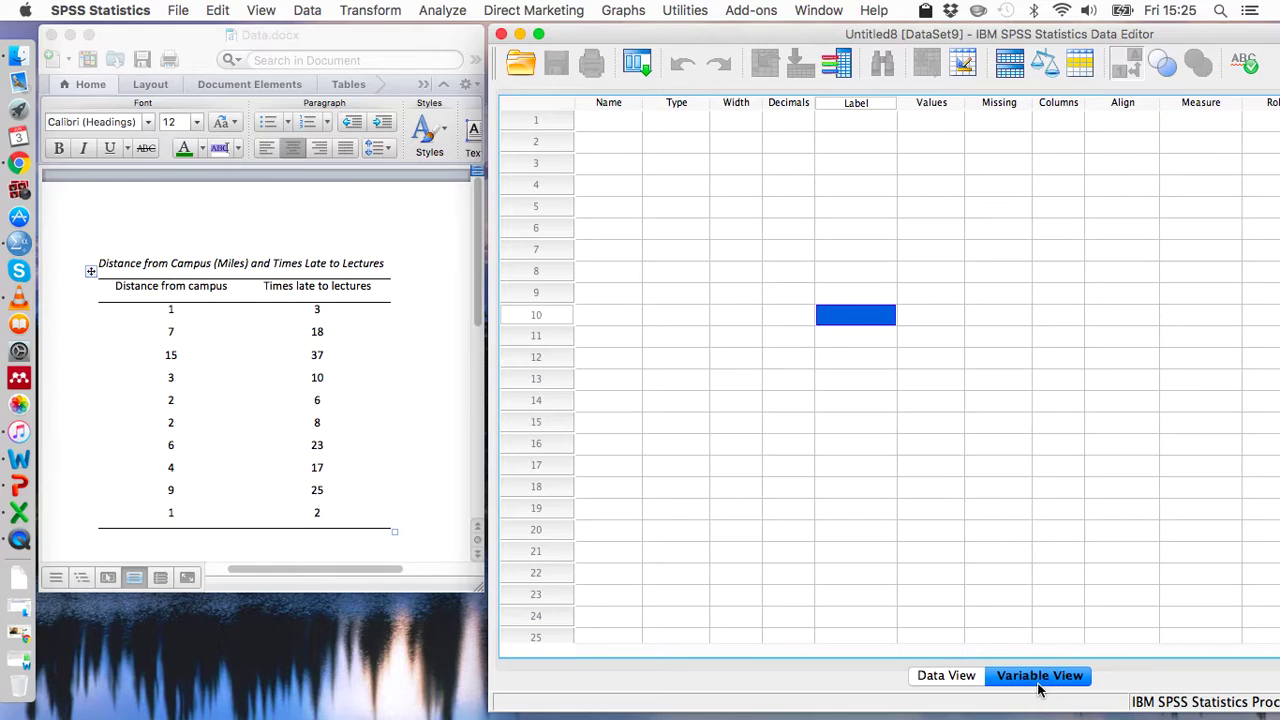
click(628, 121)
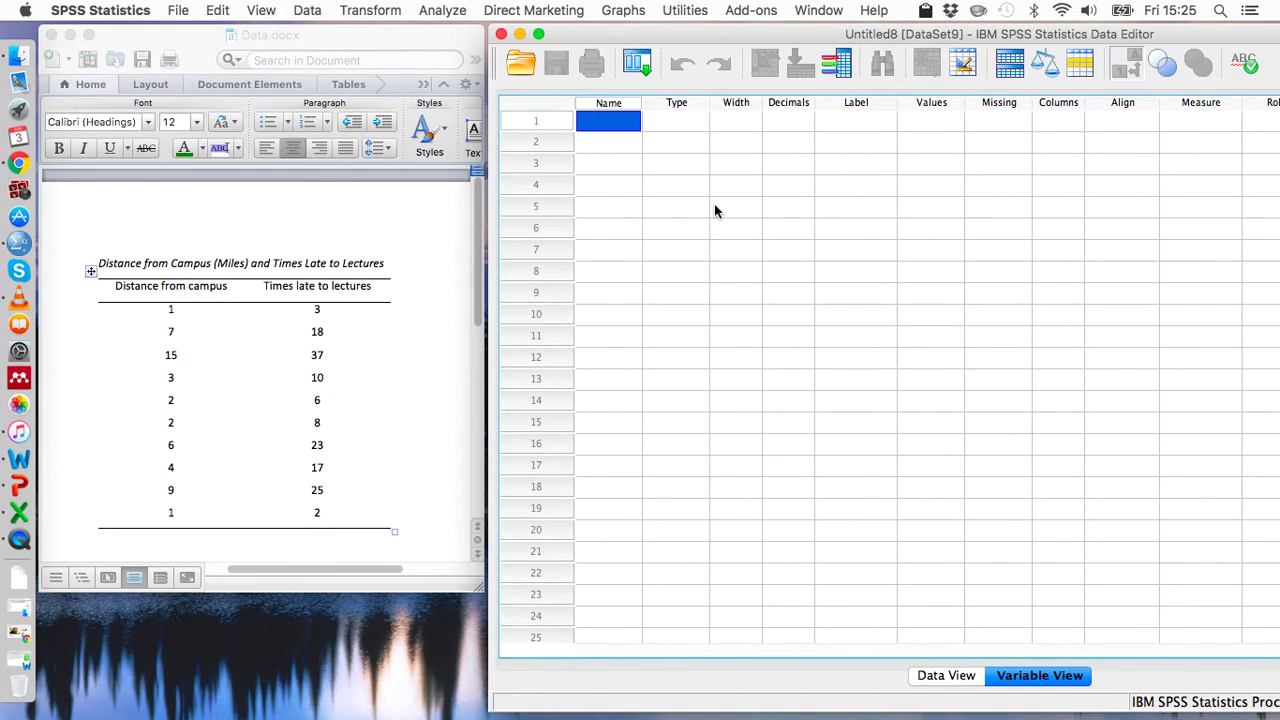
text(Distance)
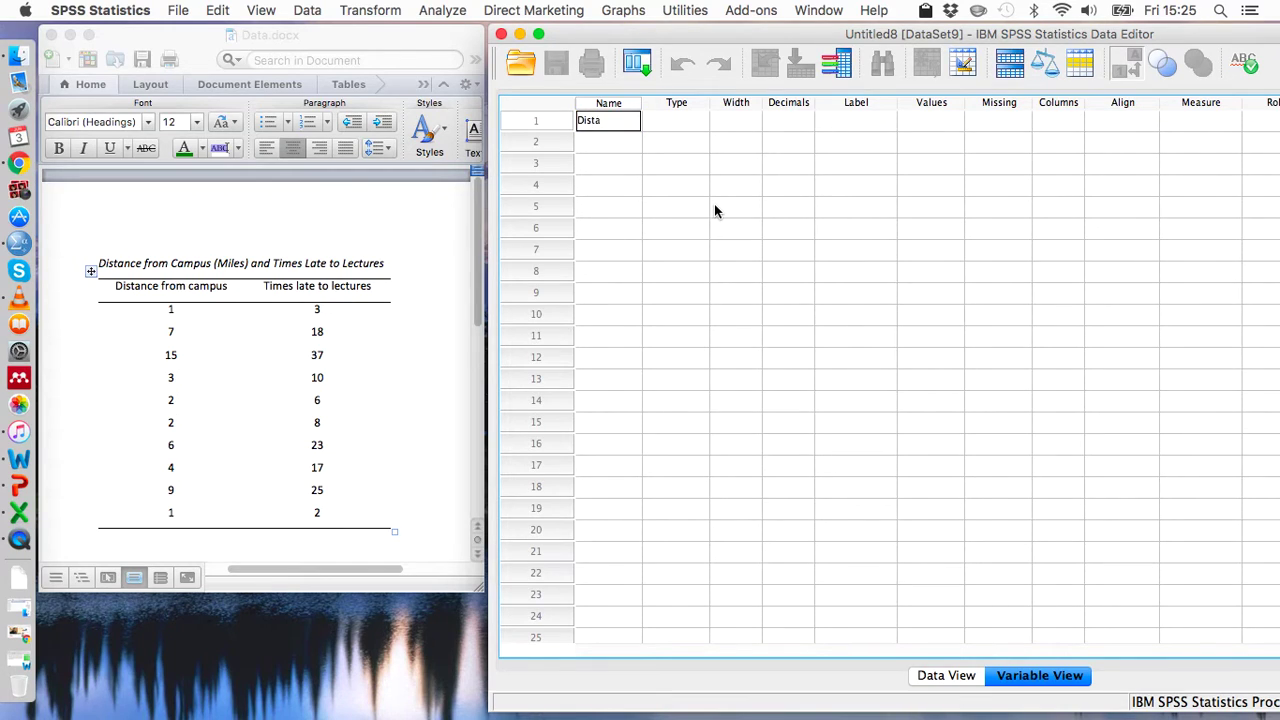
click(586, 142)
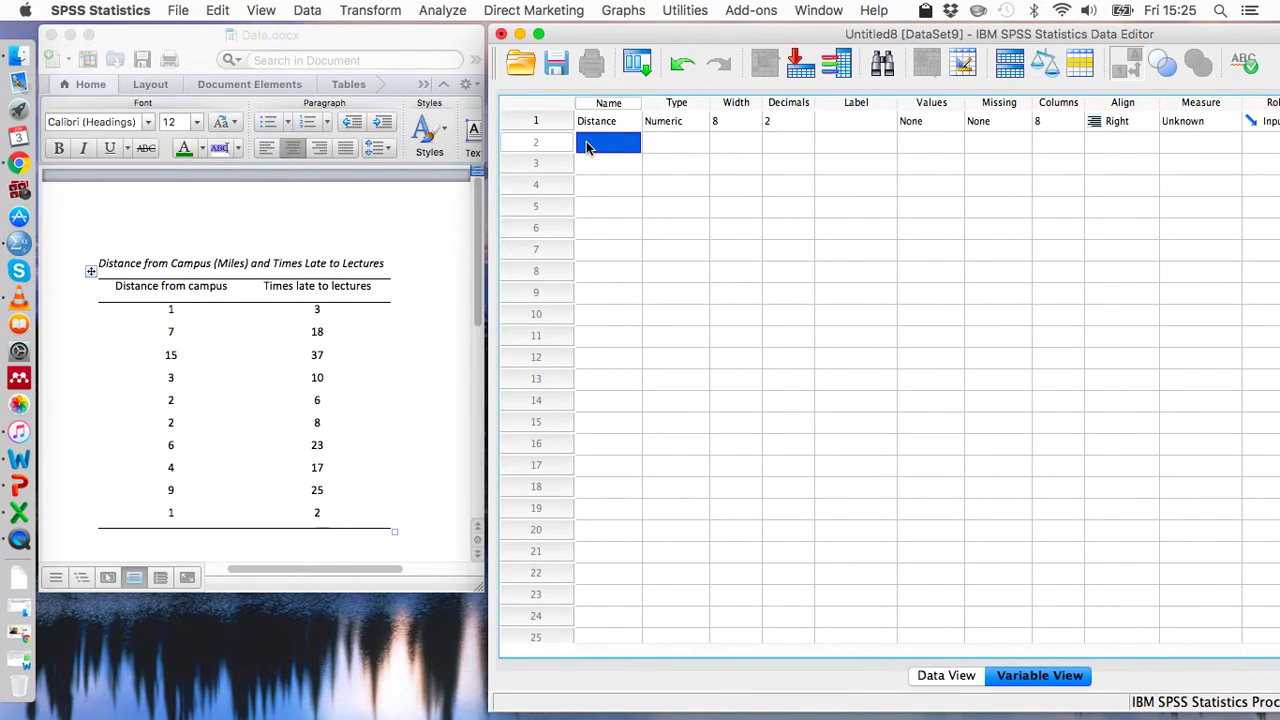
text(Times)
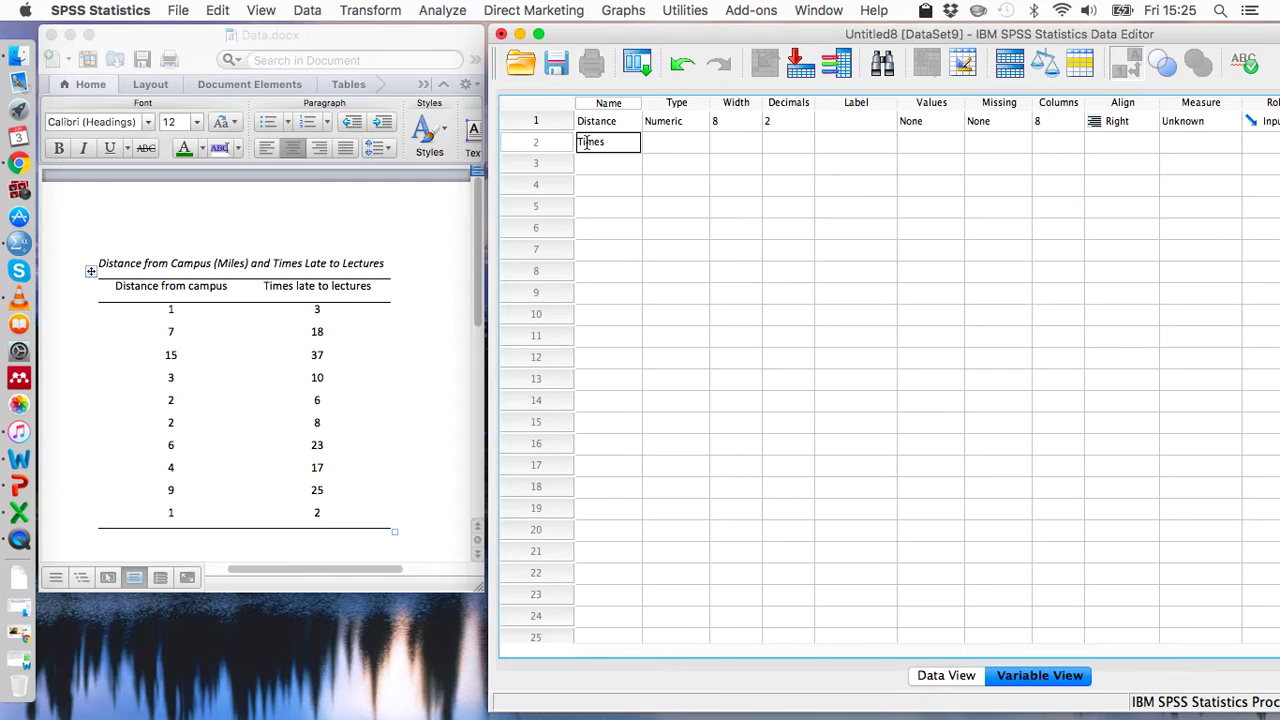
text(_late)
Set the measurement level of Distance and Times_late to Scale, then switch to Data View
click(1190, 122)
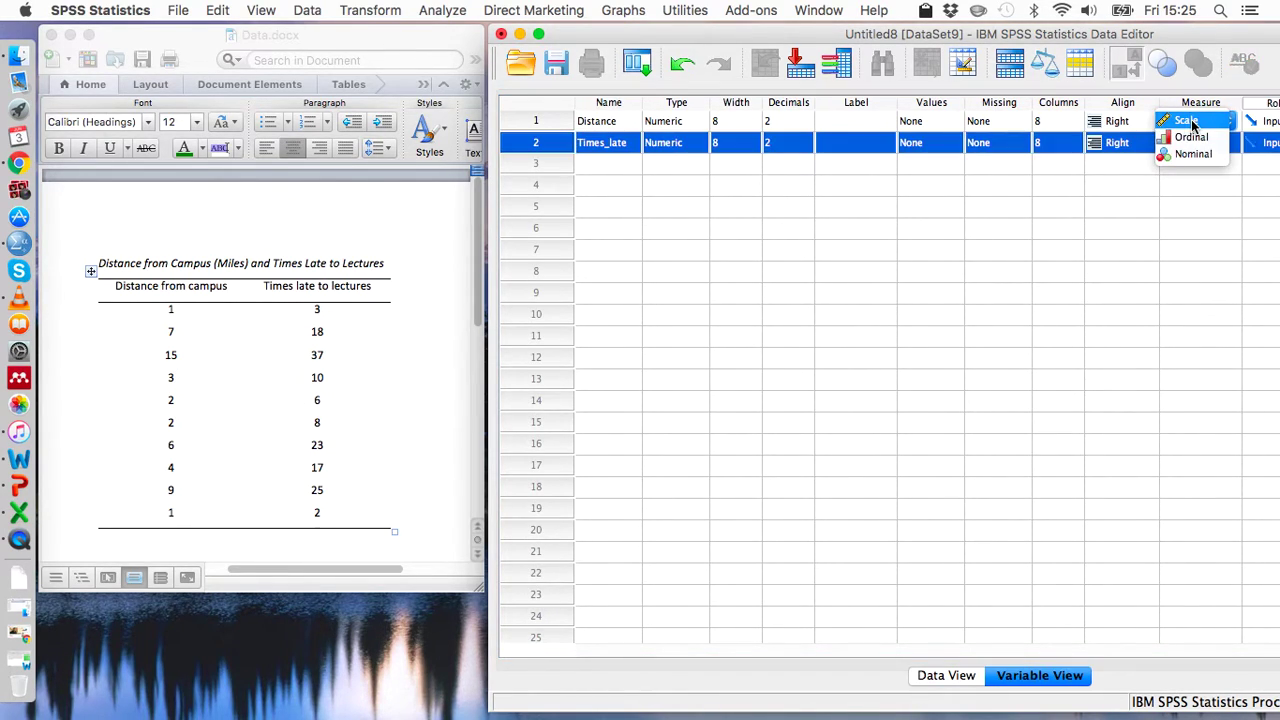
click(1191, 120)
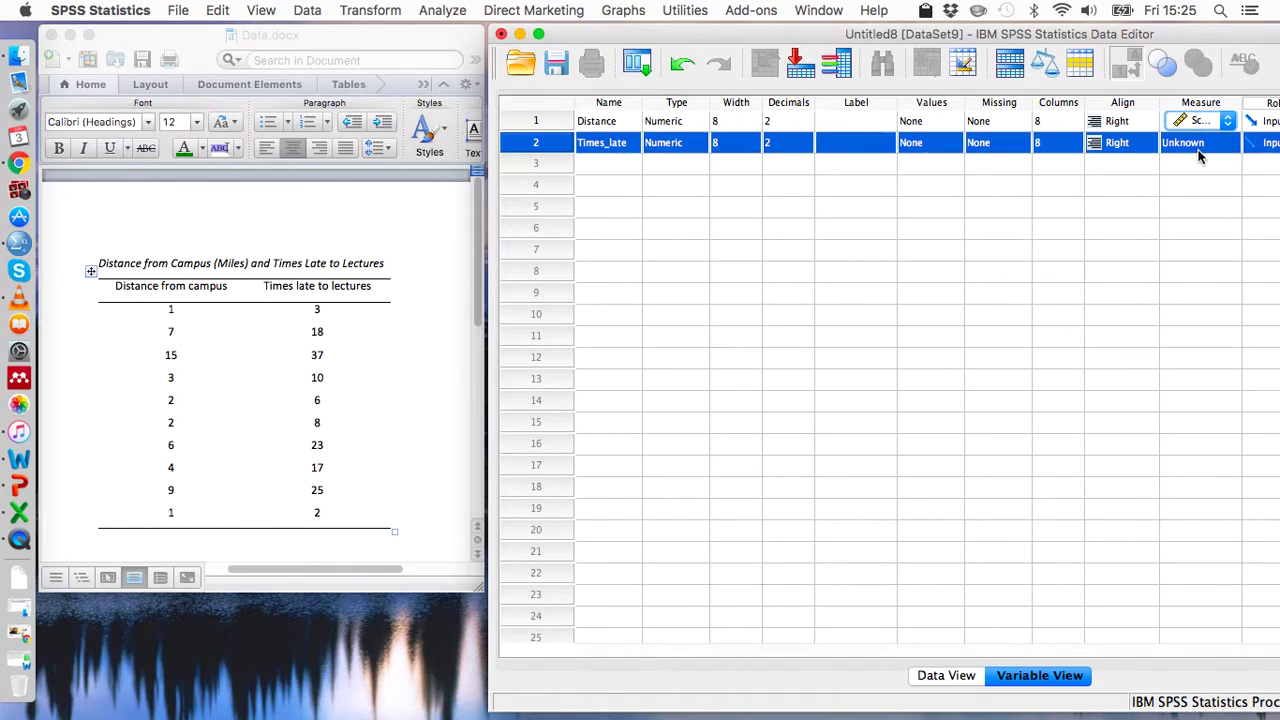
click(1197, 145)
click(1199, 158)
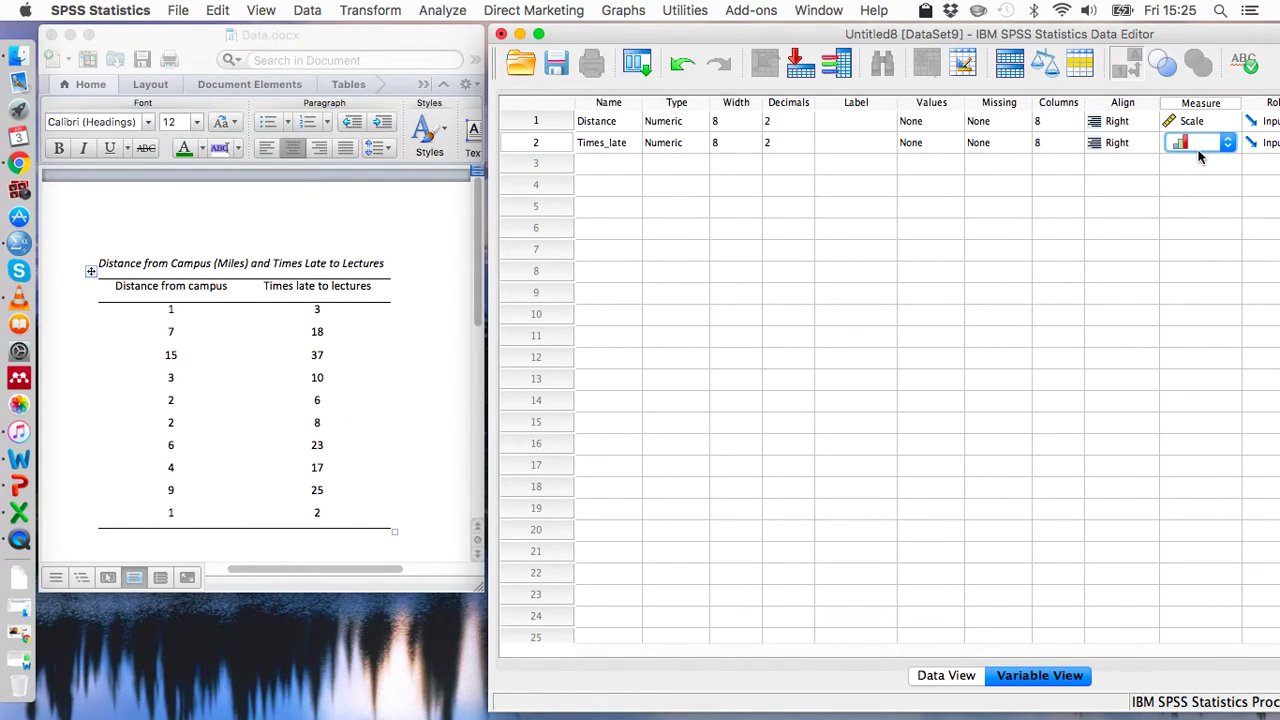
click(1199, 155)
click(1195, 124)
click(962, 673)
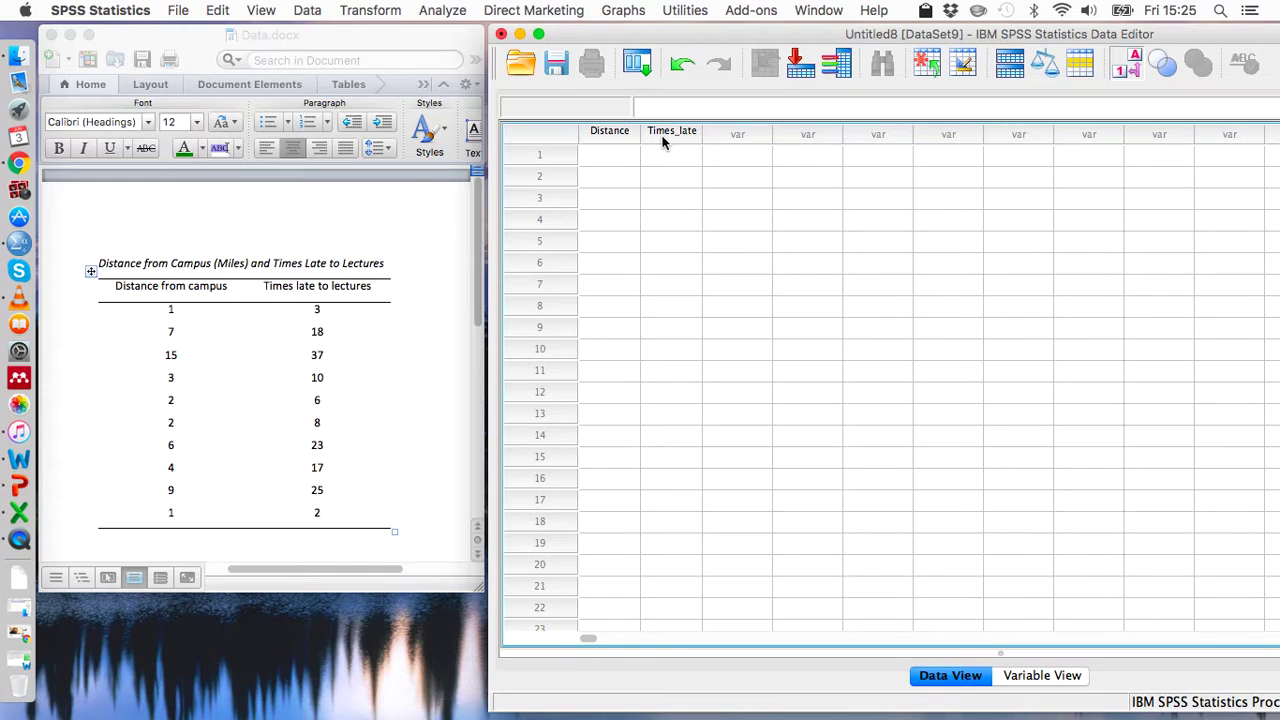
Copy the distance values from the Word table into the Distance column starting at row 1
click(284, 391)
drag(200, 500, 152, 320)
key(super+c)
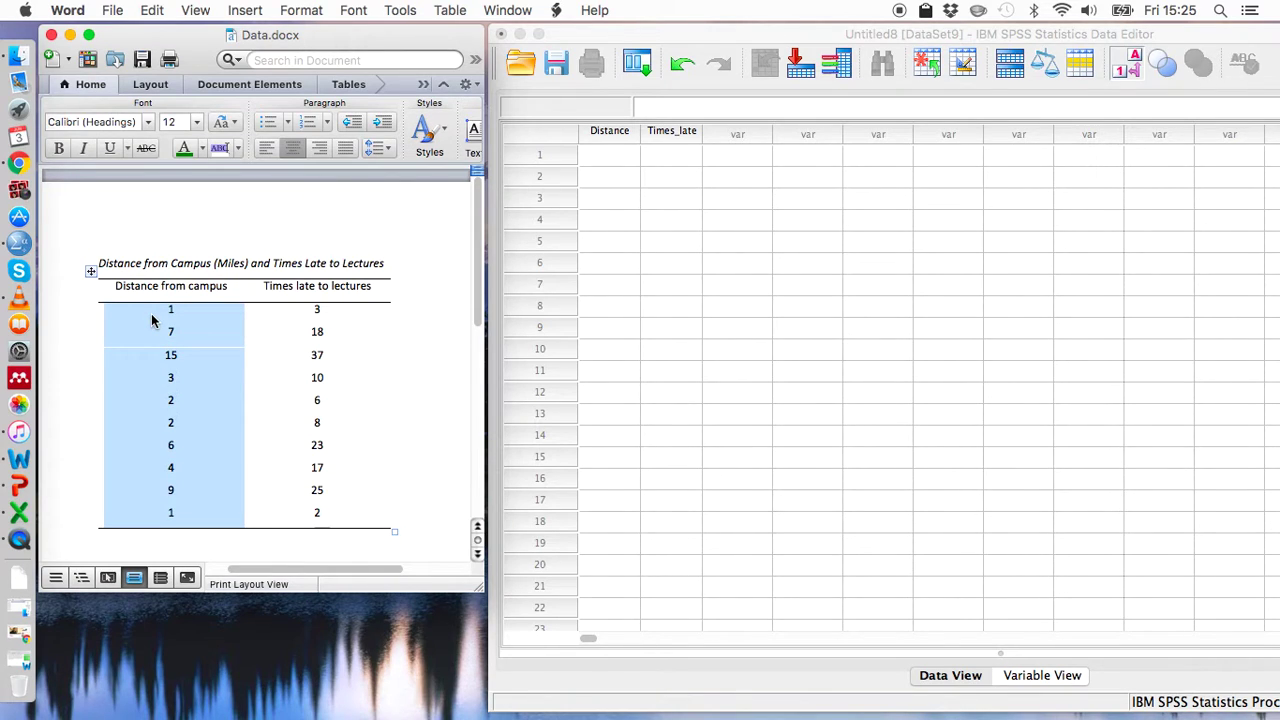
click(617, 155)
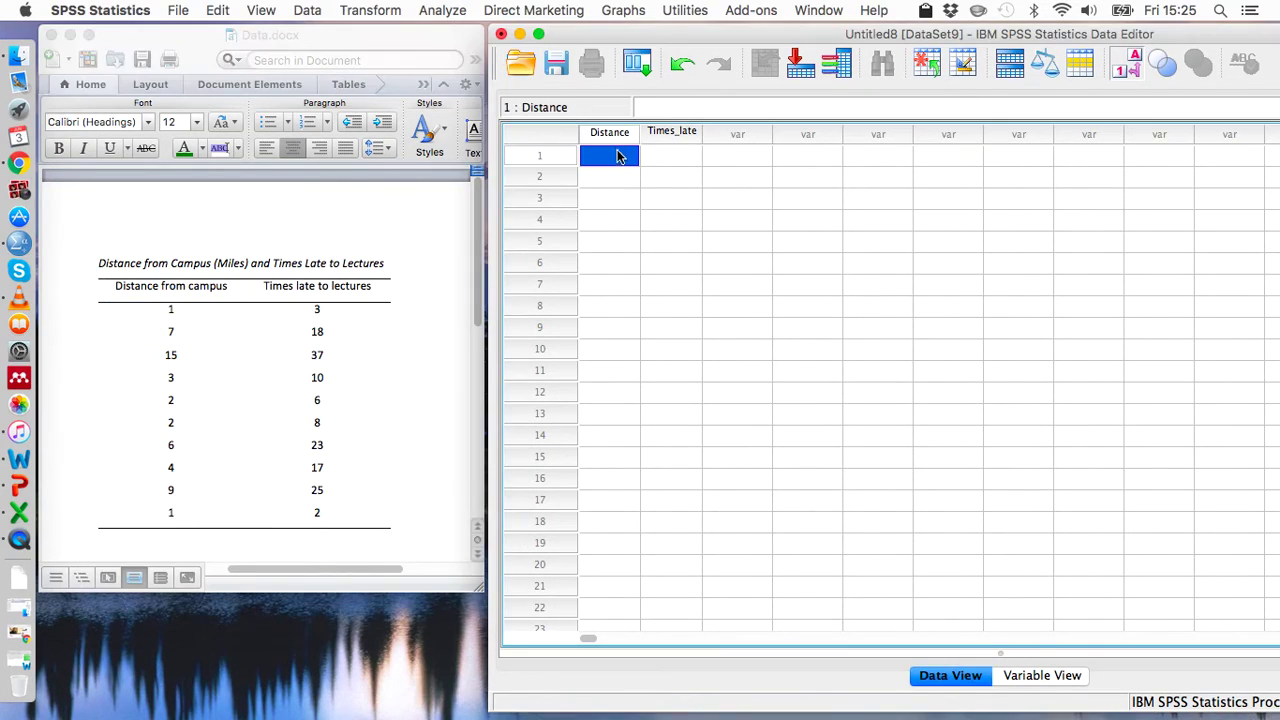
key(super+v)
Copy the times-late values from the Word table into the Times_late column starting at row 1
click(374, 417)
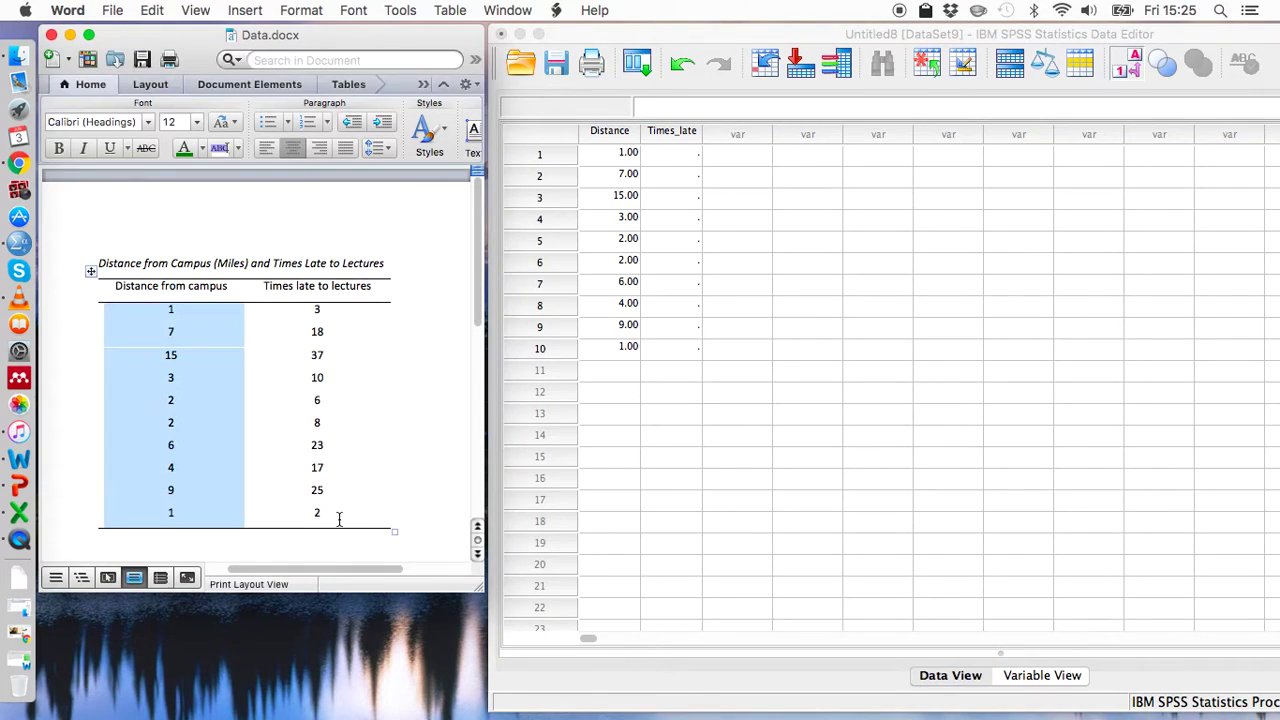
drag(320, 514, 299, 319)
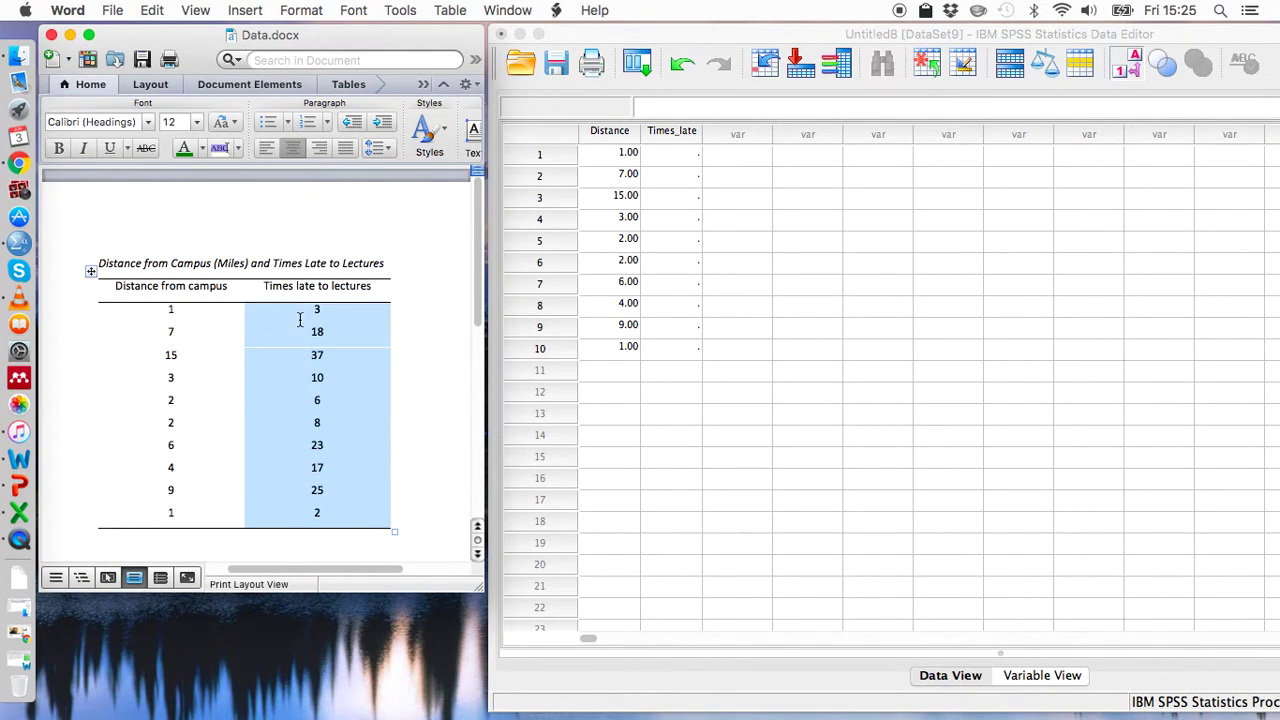
click(743, 263)
click(671, 155)
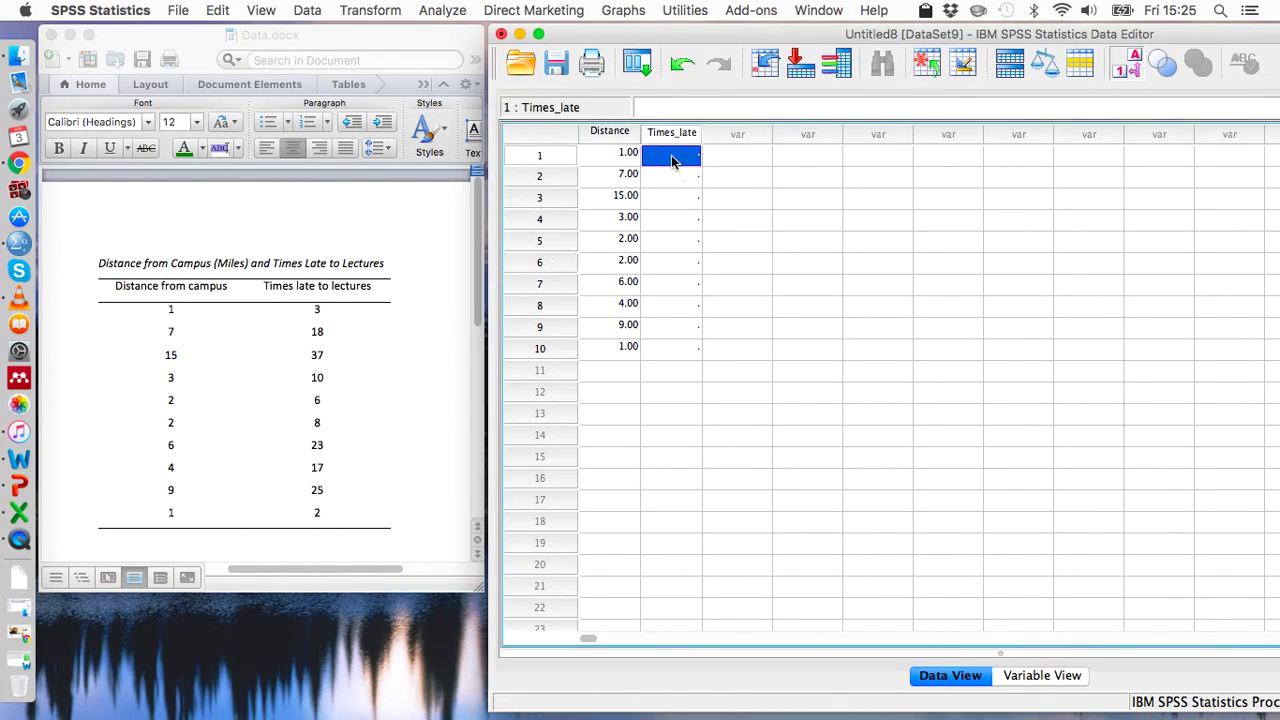
text(3.00 18.00 37.00 10.00 6.00 8.00 23.00 17.00 25.00 2.00)
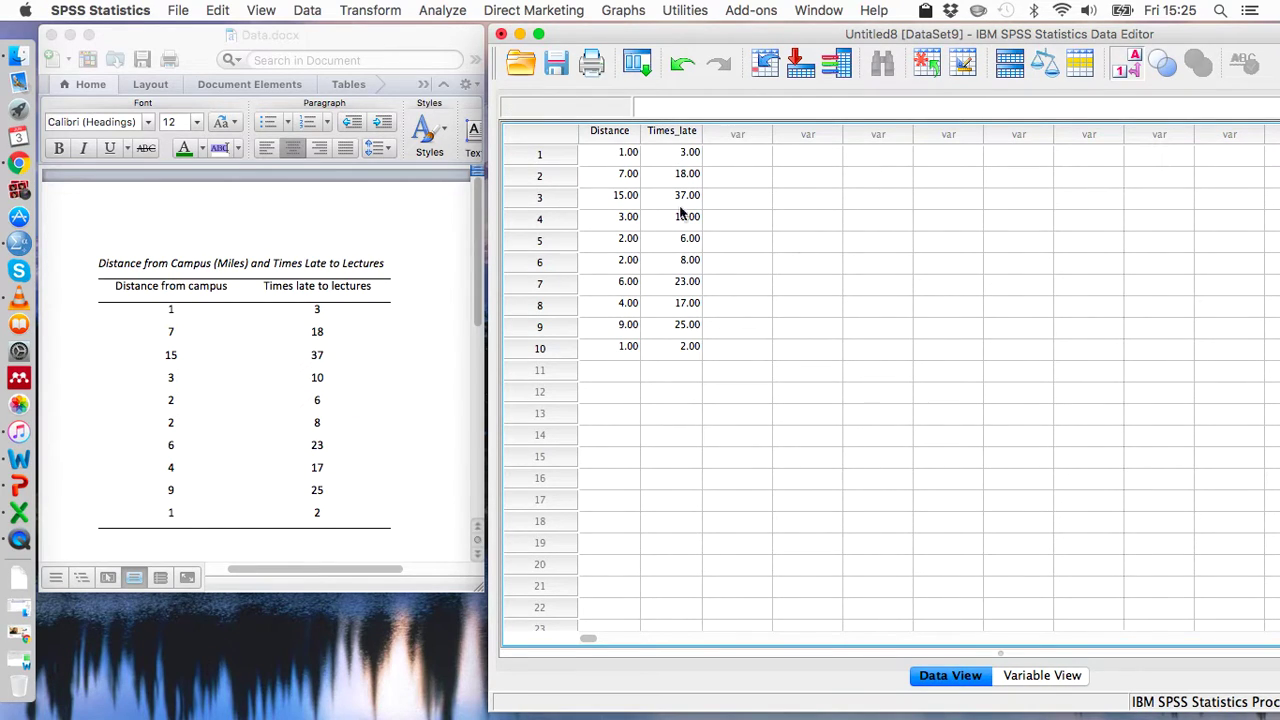
In Linear Regression, assign Times_late as Dependent and Distance as Independent(s), then move the dialog aside
click(455, 9)
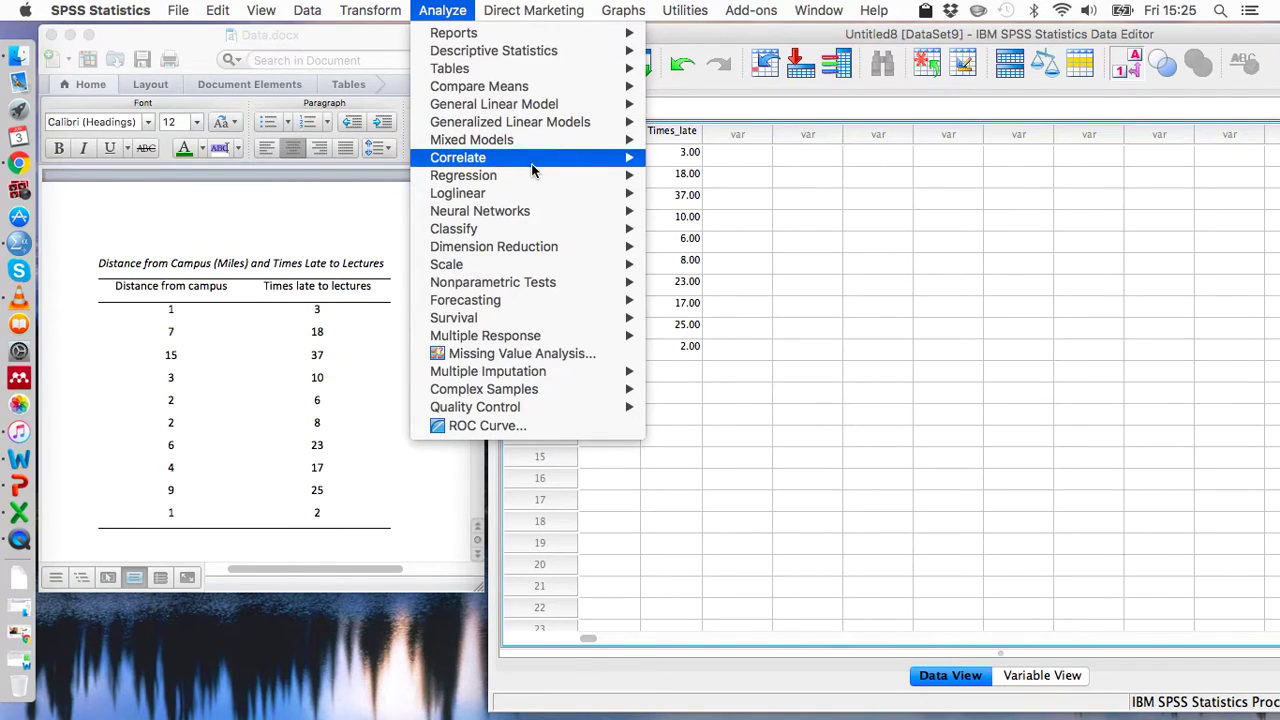
mouse_move(532, 170)
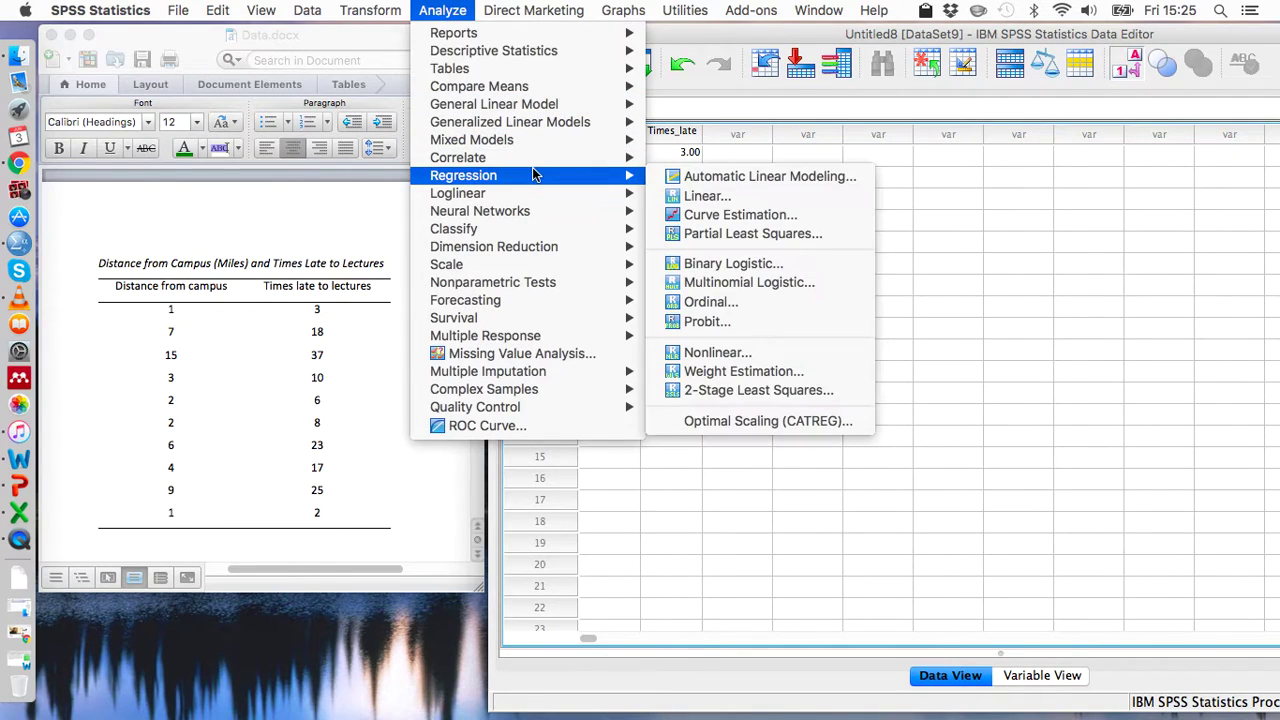
click(678, 197)
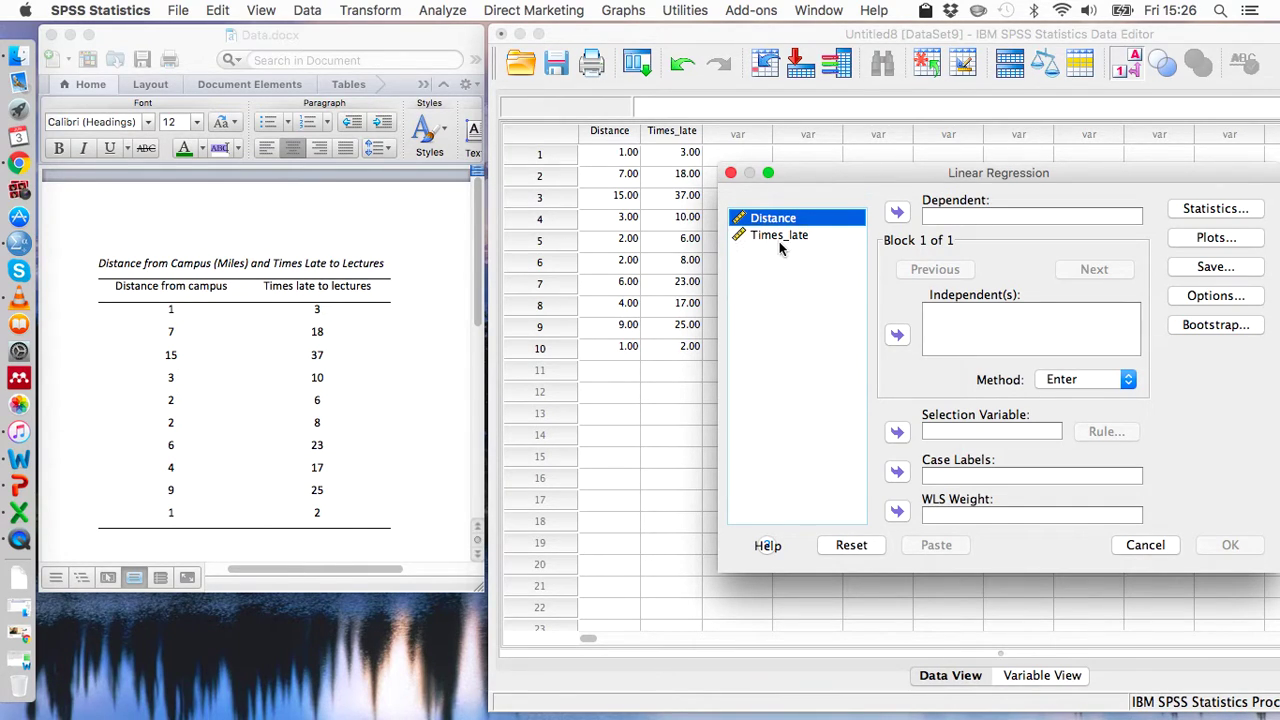
click(778, 236)
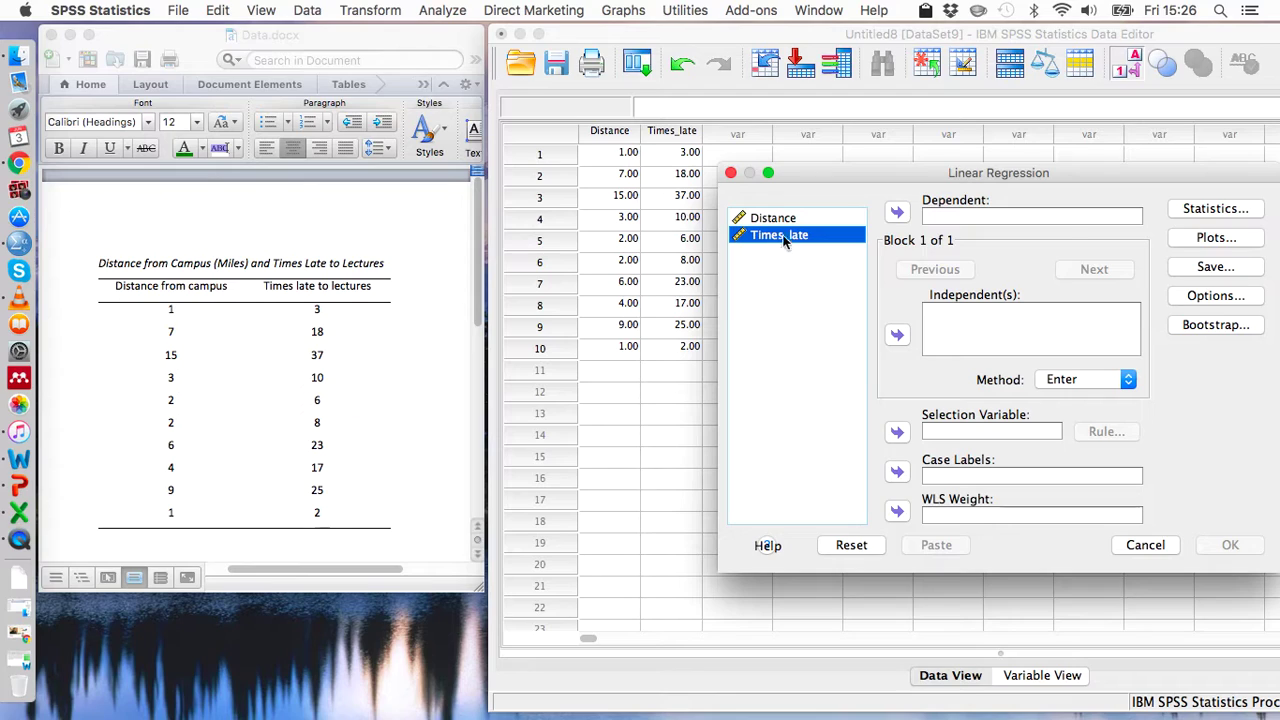
click(896, 213)
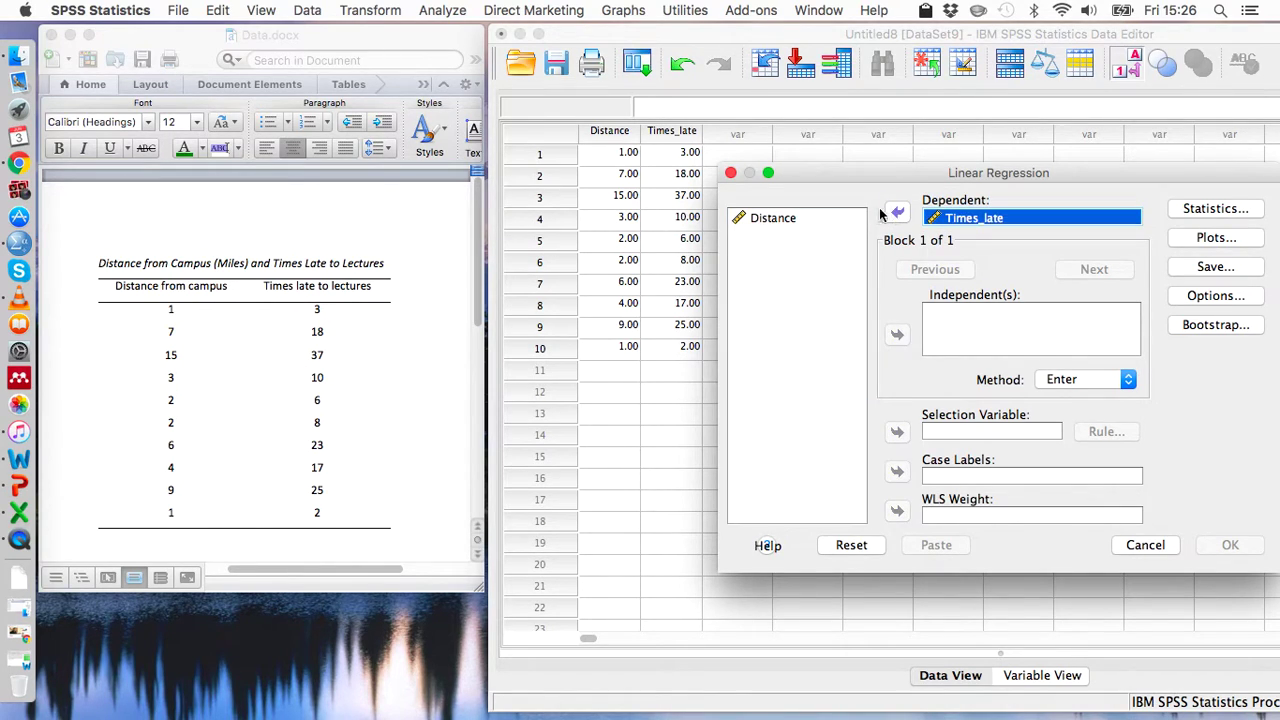
click(815, 218)
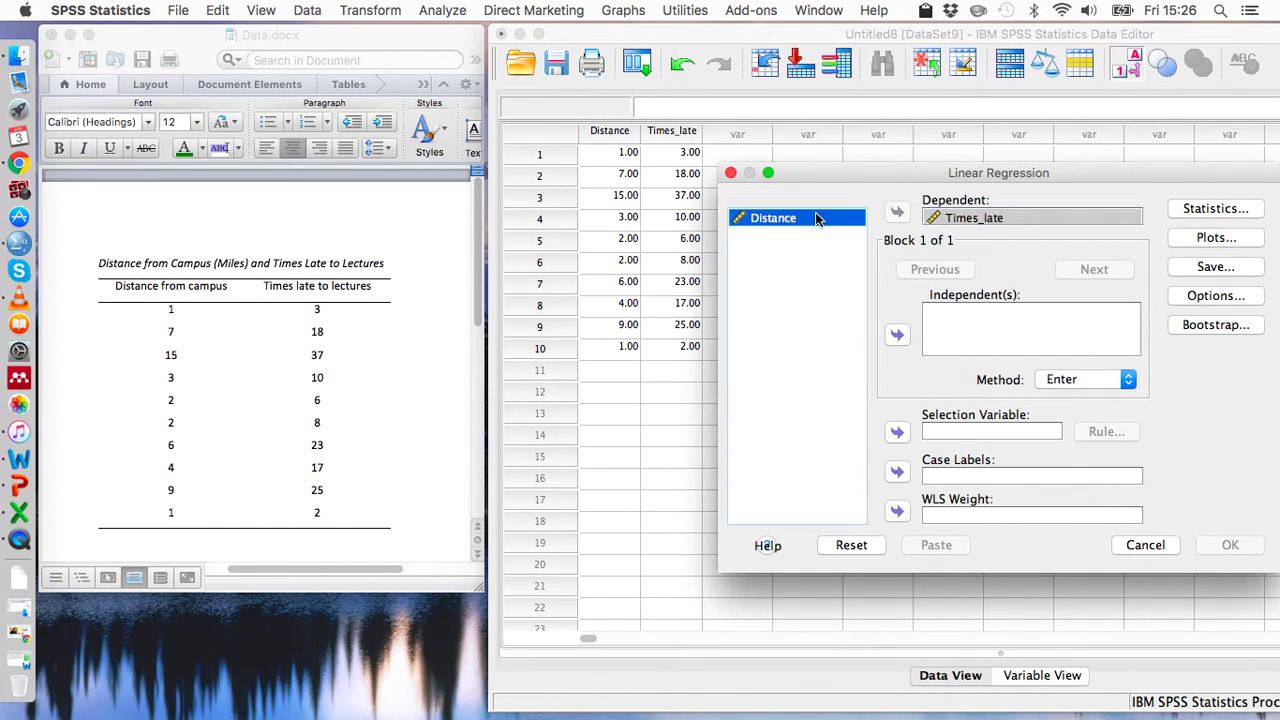
click(897, 335)
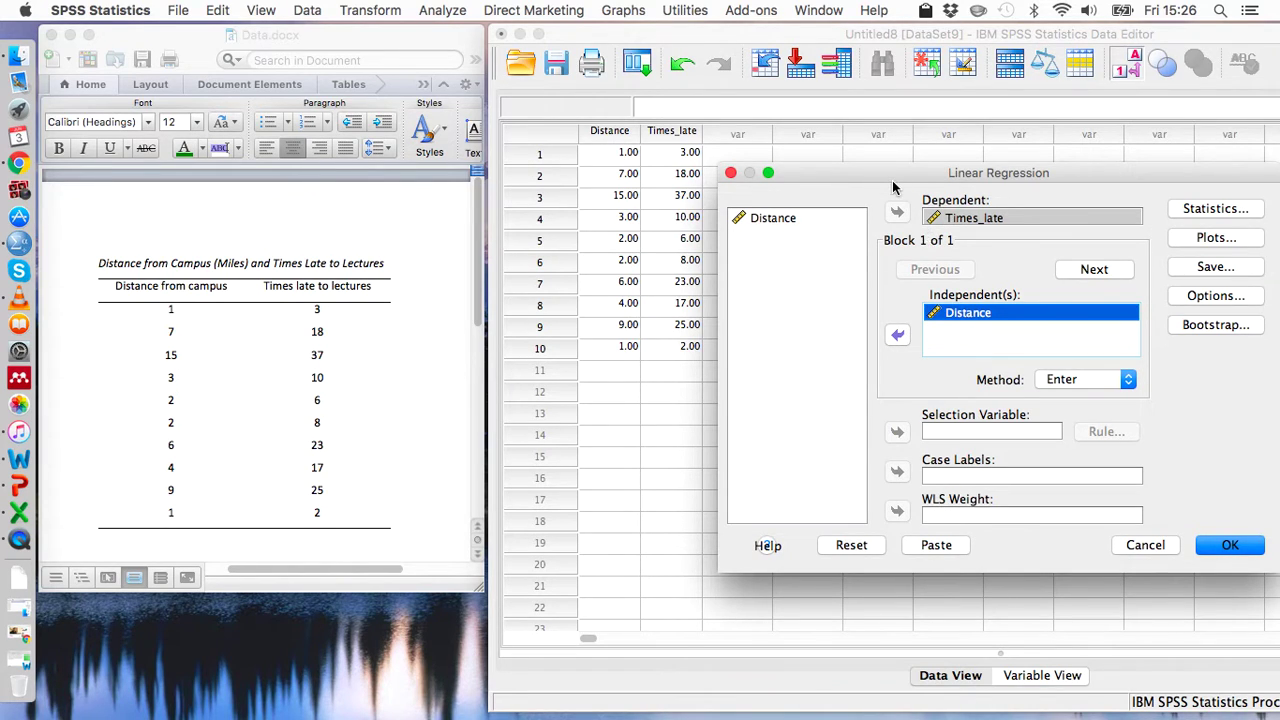
drag(892, 181, 755, 121)
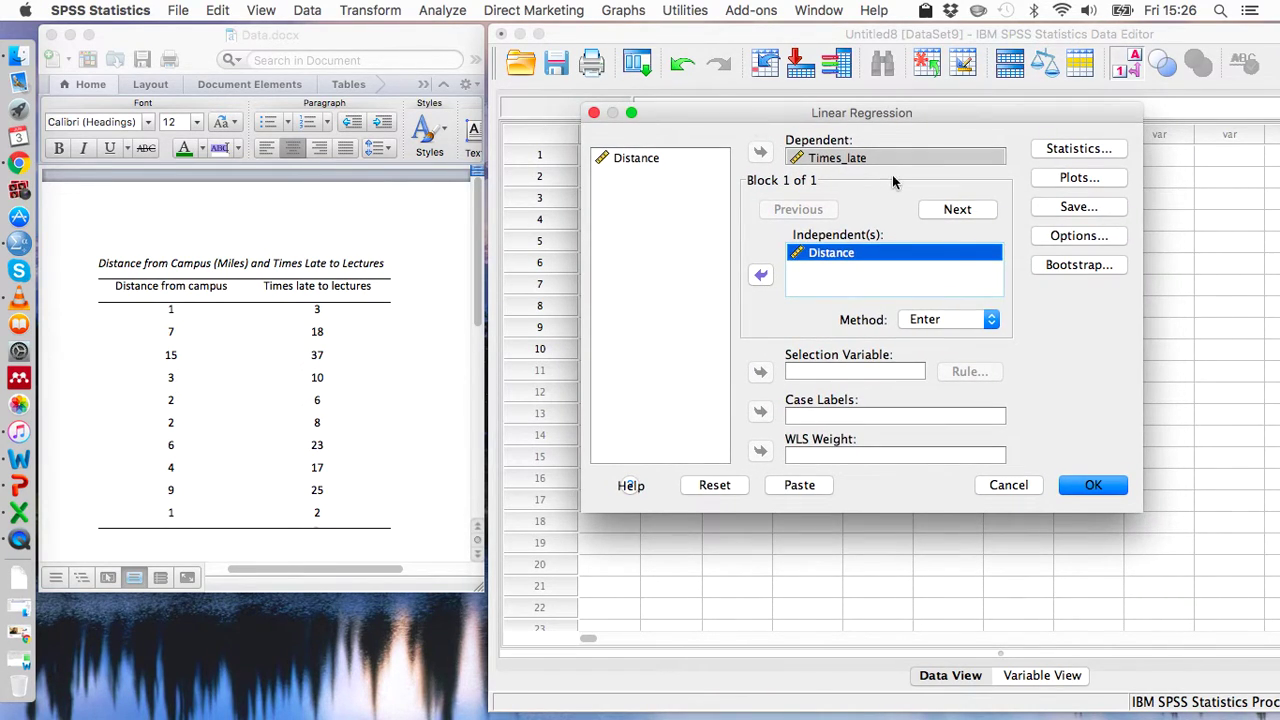
Run the regression, inspect Model Summary and ANOVA (R² .931, F 107.294), then bring Results.docx forward
click(1095, 487)
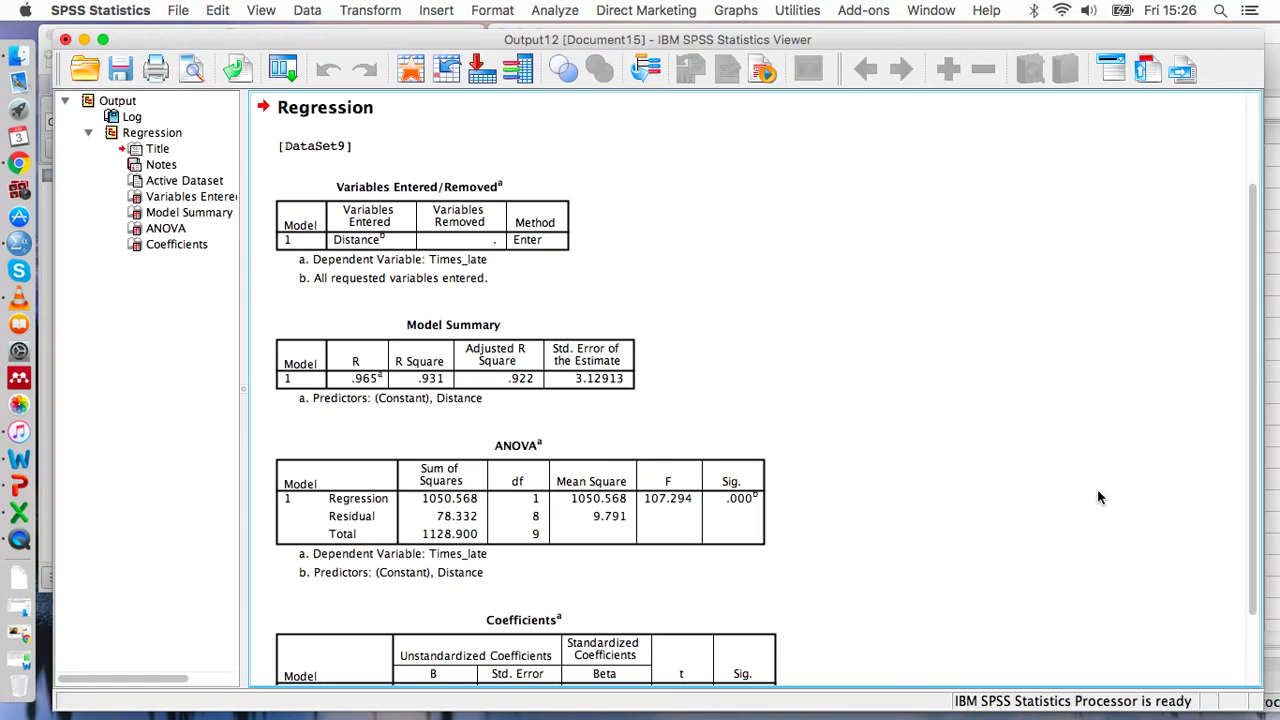
drag(492, 31, 946, 31)
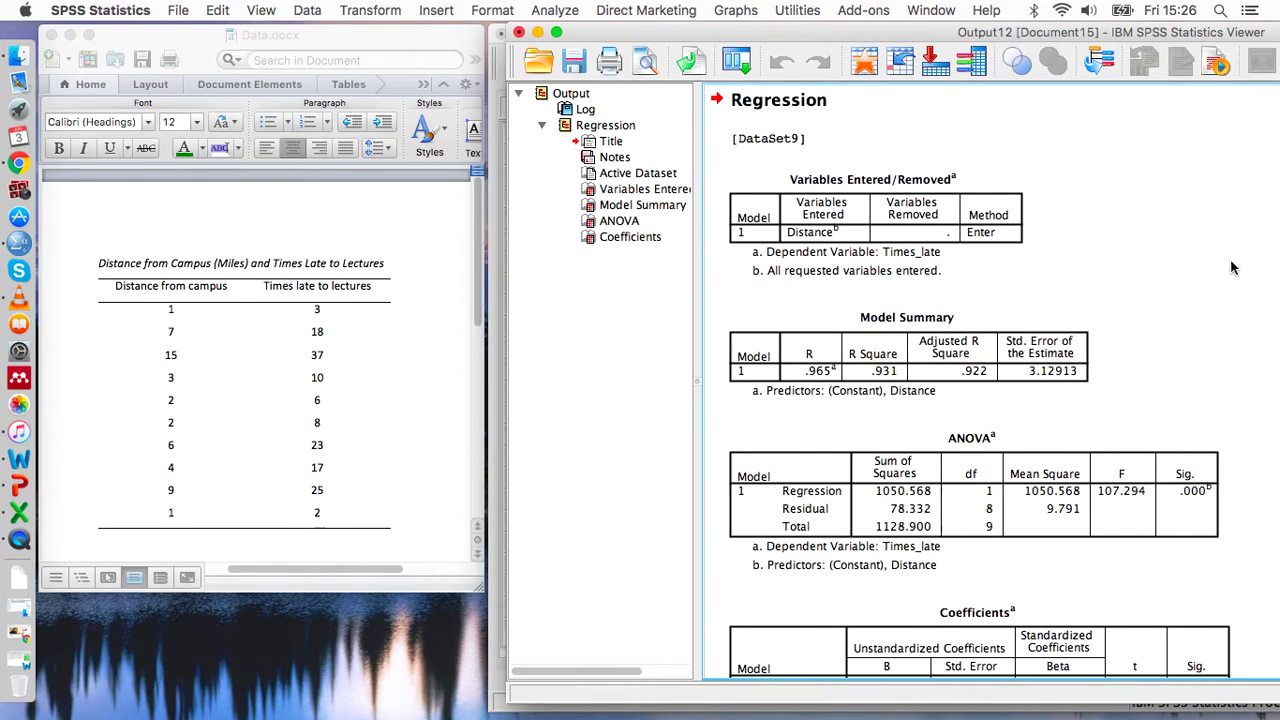
scroll(1232, 267, down, 3)
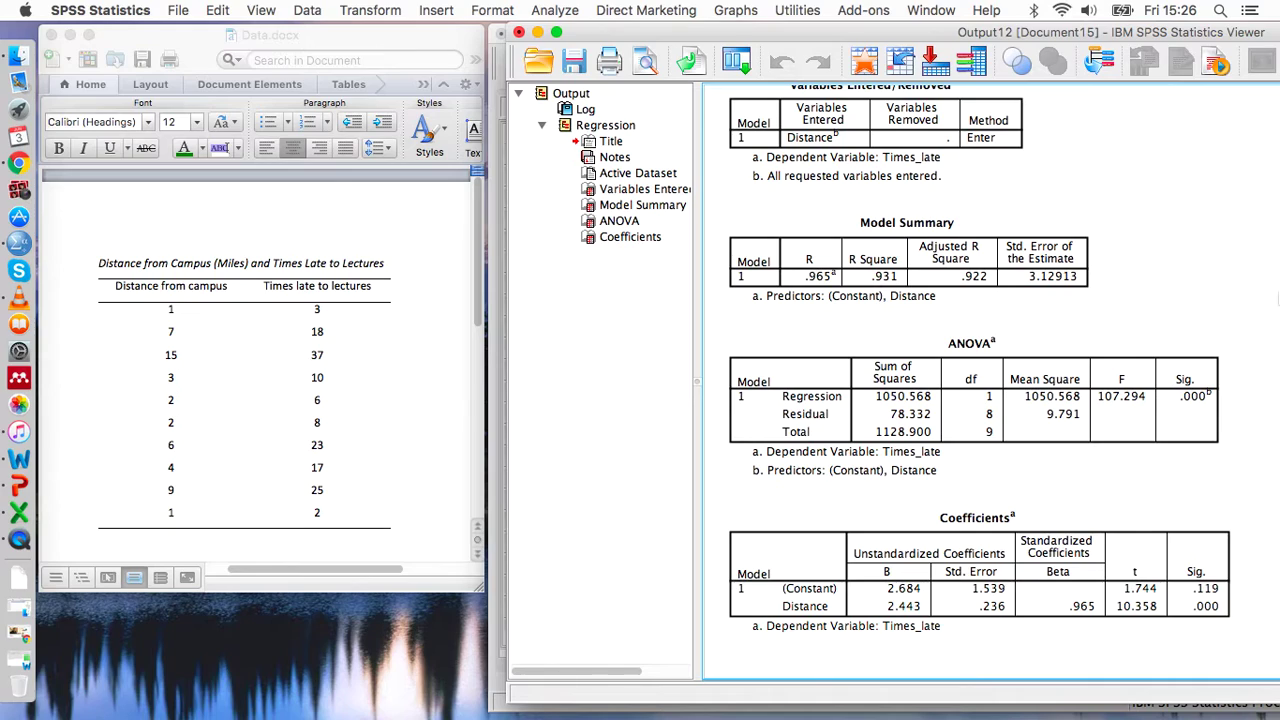
click(990, 260)
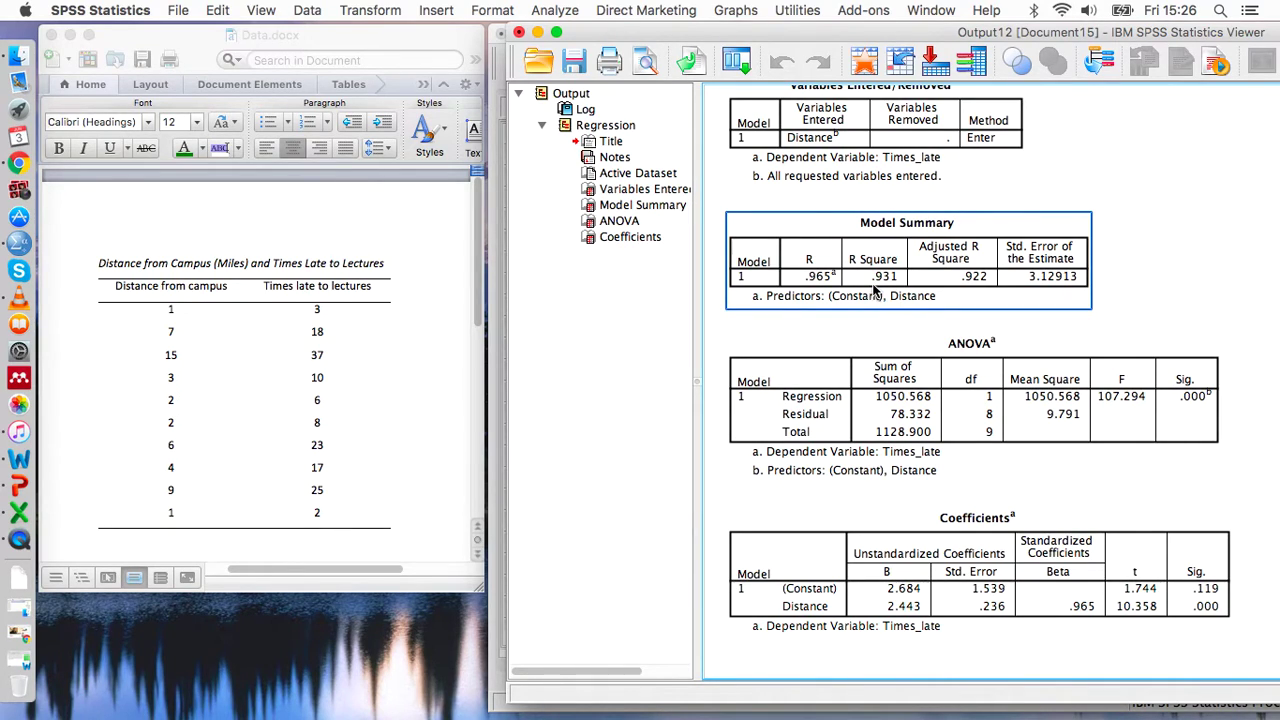
click(988, 400)
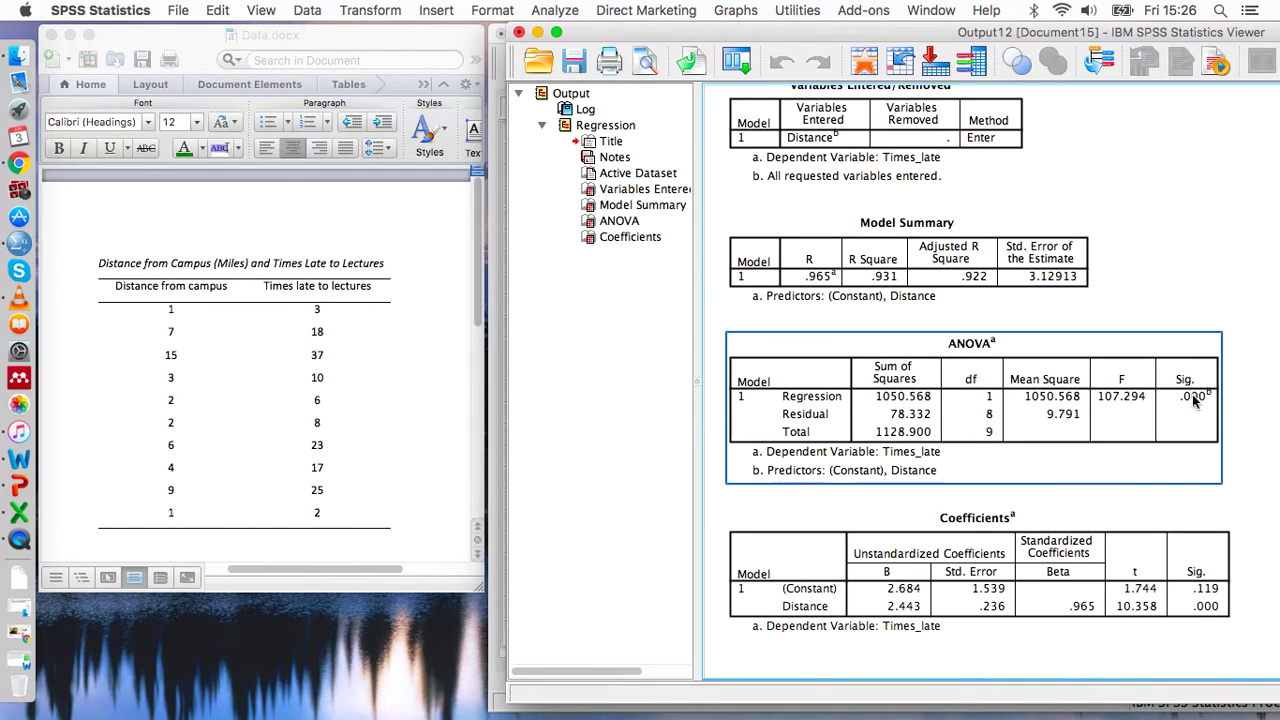
key(ctrl+Up)
click(1089, 316)
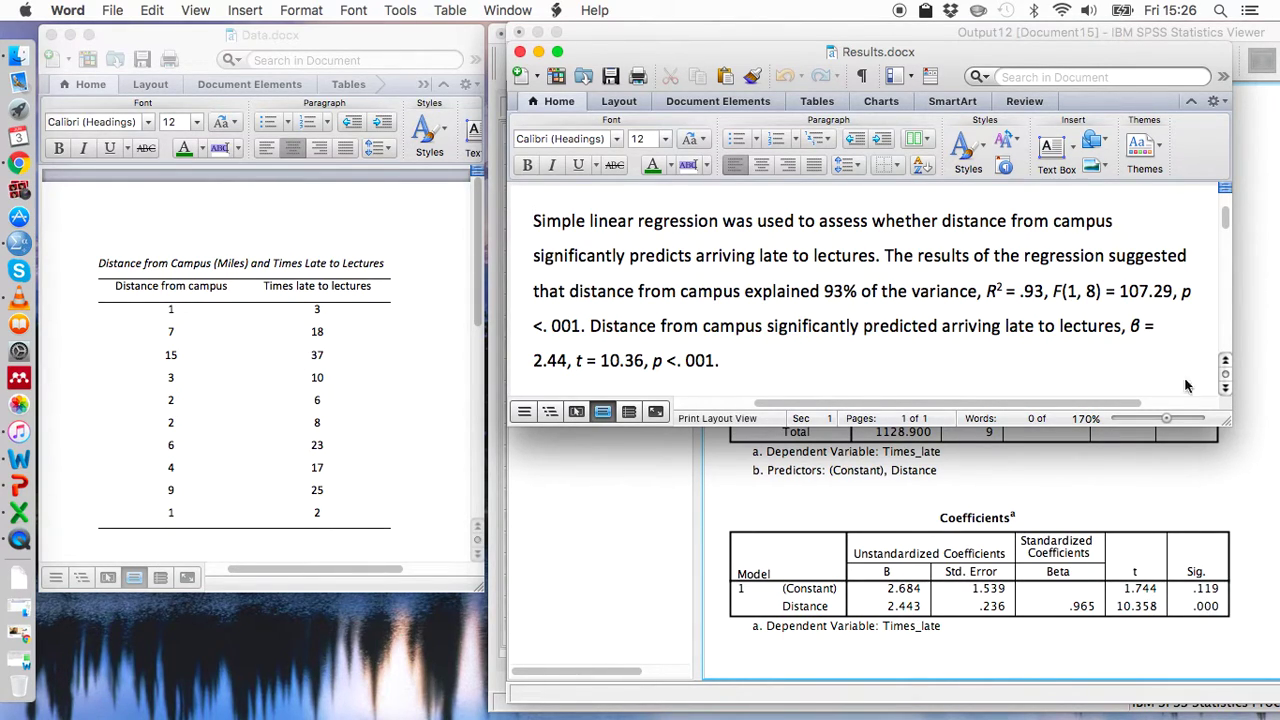
Check the Word results paragraph against the SPSS output and select the Model Summary table
click(901, 252)
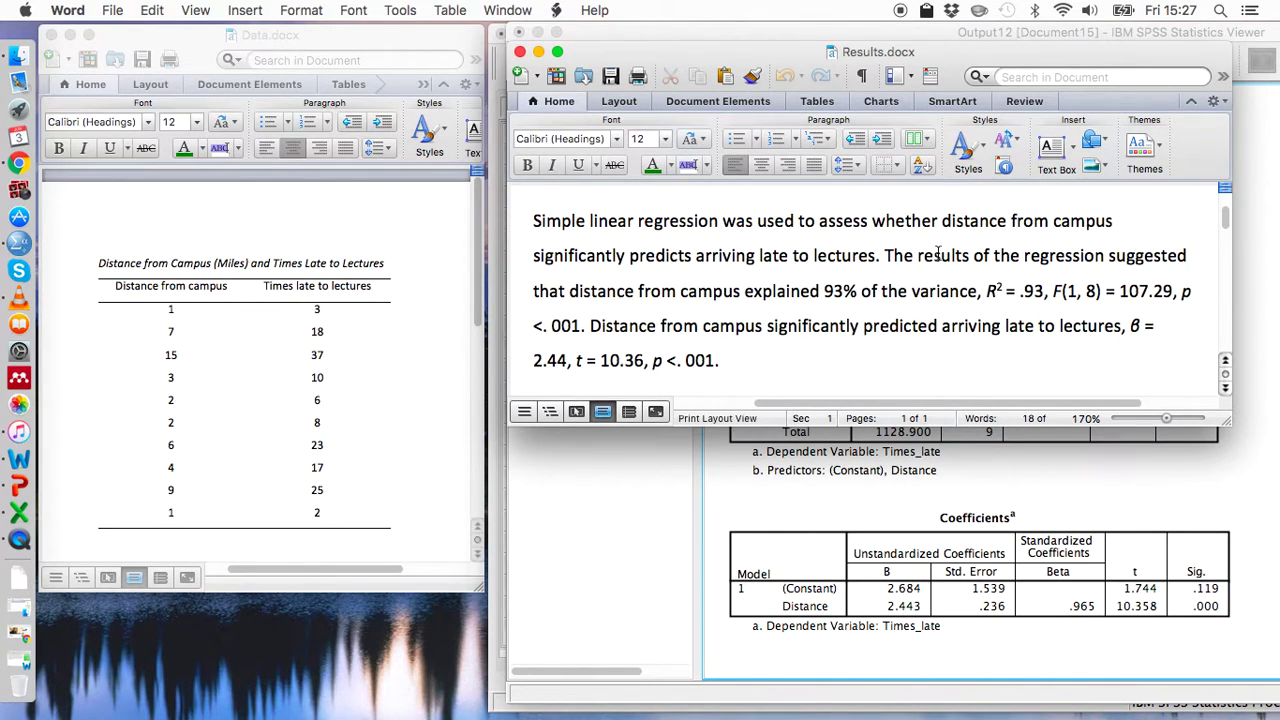
click(1264, 215)
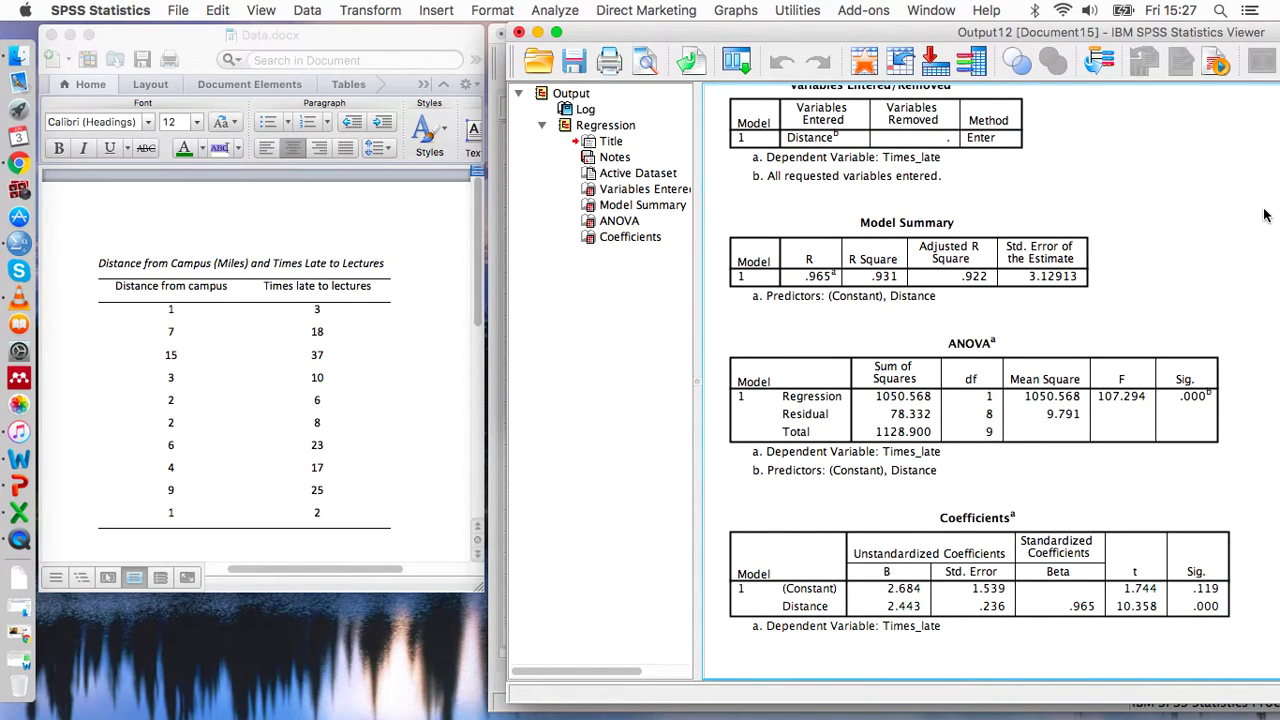
click(890, 302)
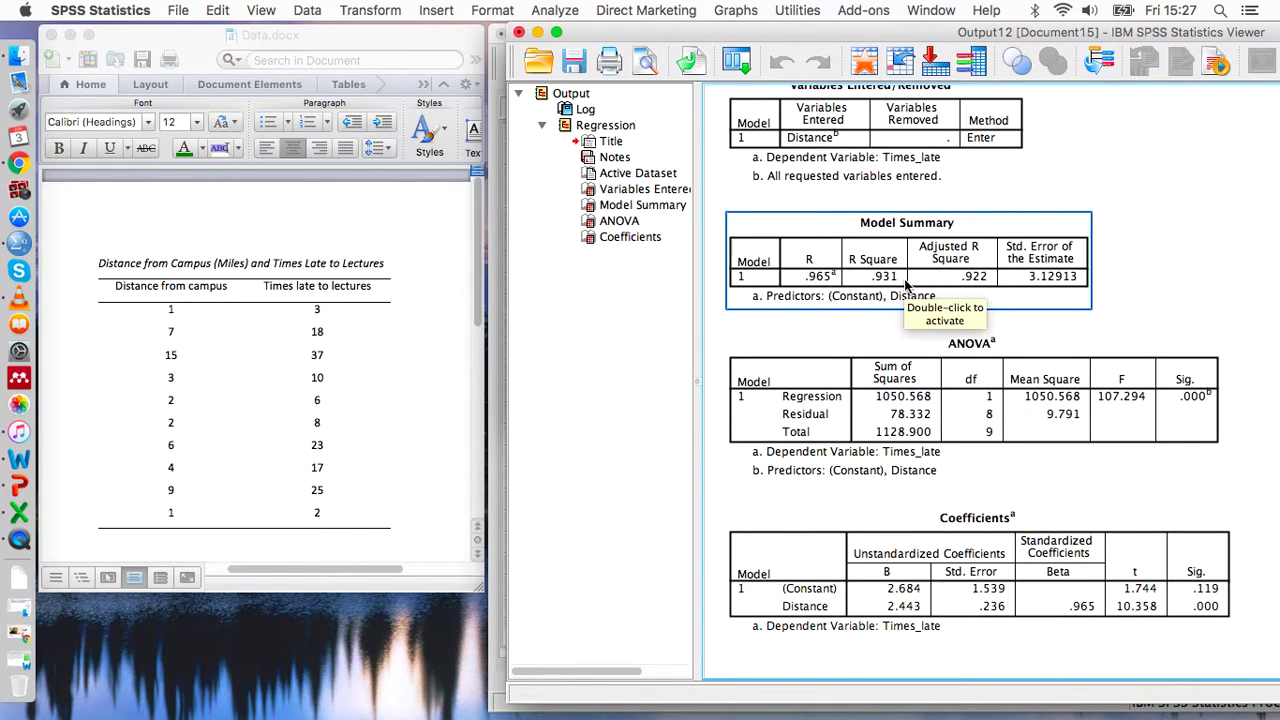
key(ctrl+Up)
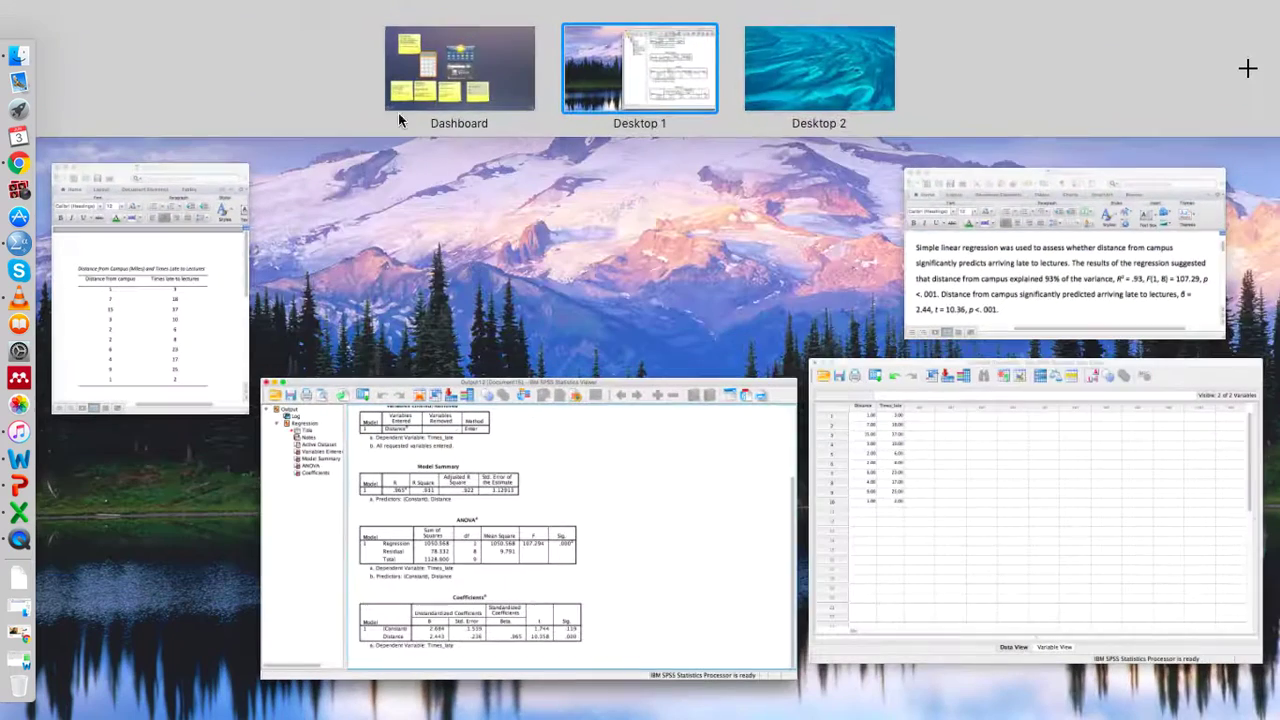
click(973, 242)
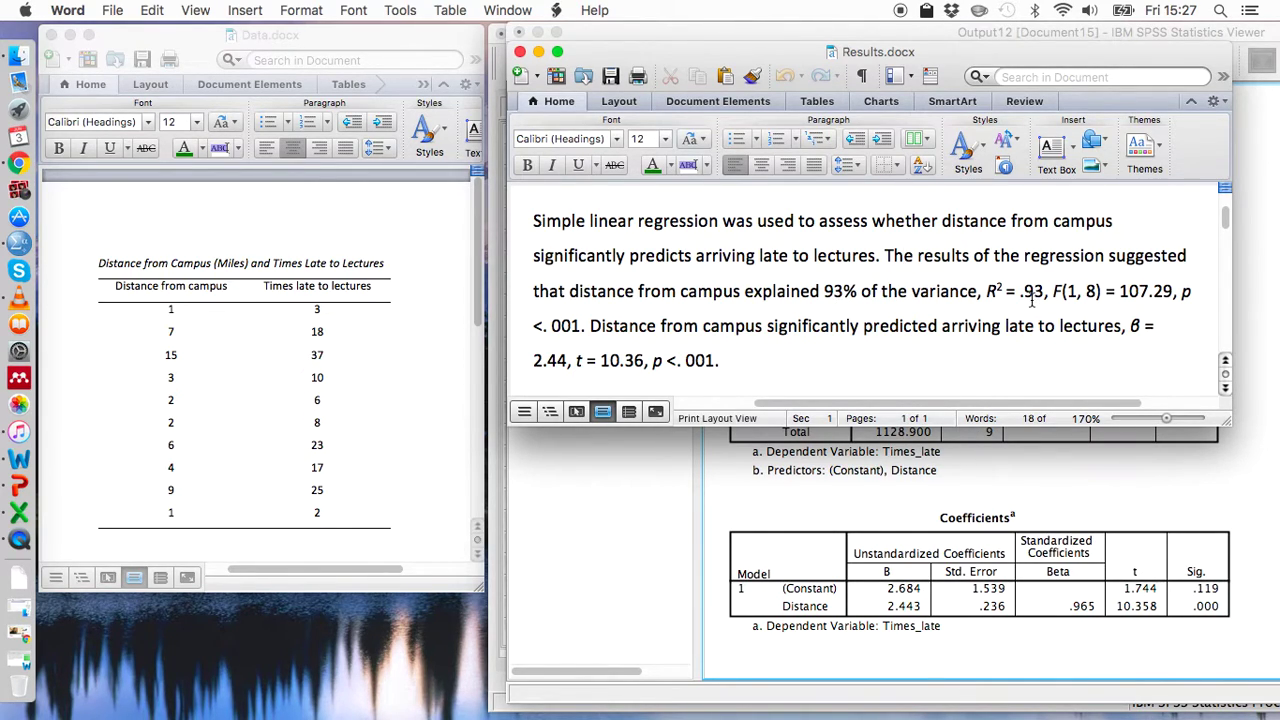
click(1248, 258)
click(1124, 425)
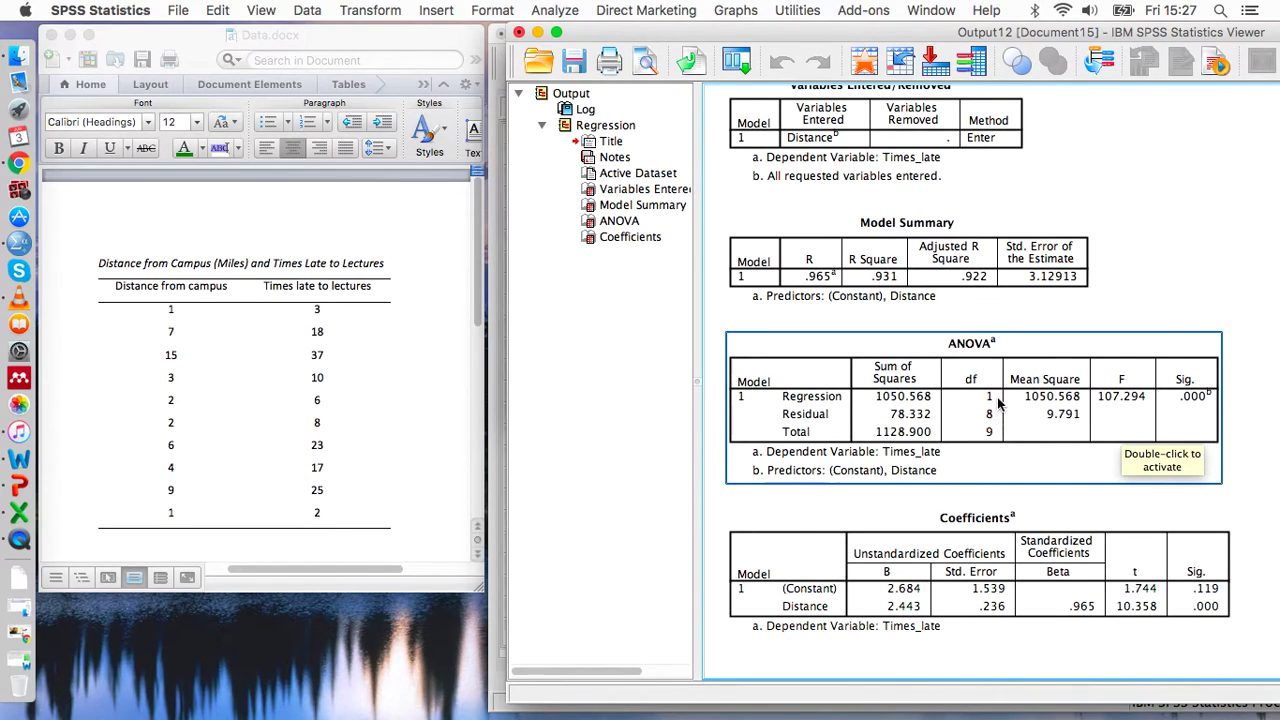
Place the Results.docx paragraph at the left, beside the SPSS coefficients (B 2.443, t 10.358)
key(ctrl+Up)
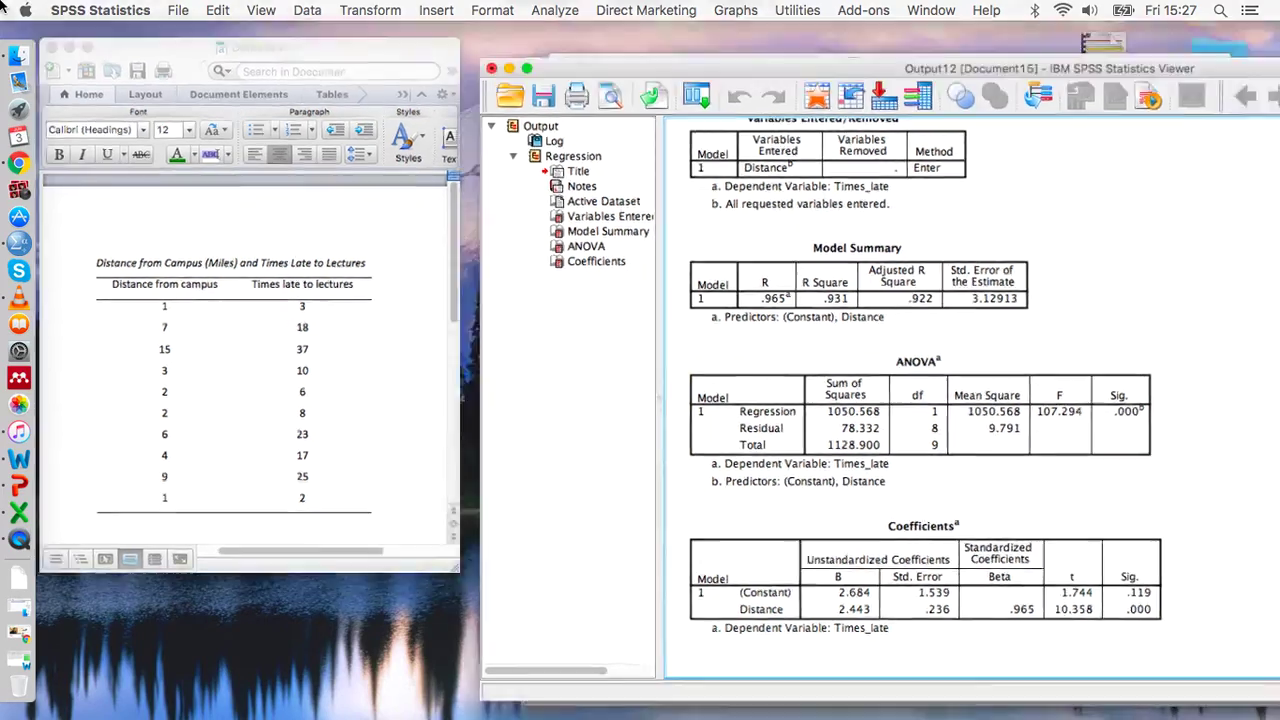
click(971, 296)
drag(975, 42, 467, 45)
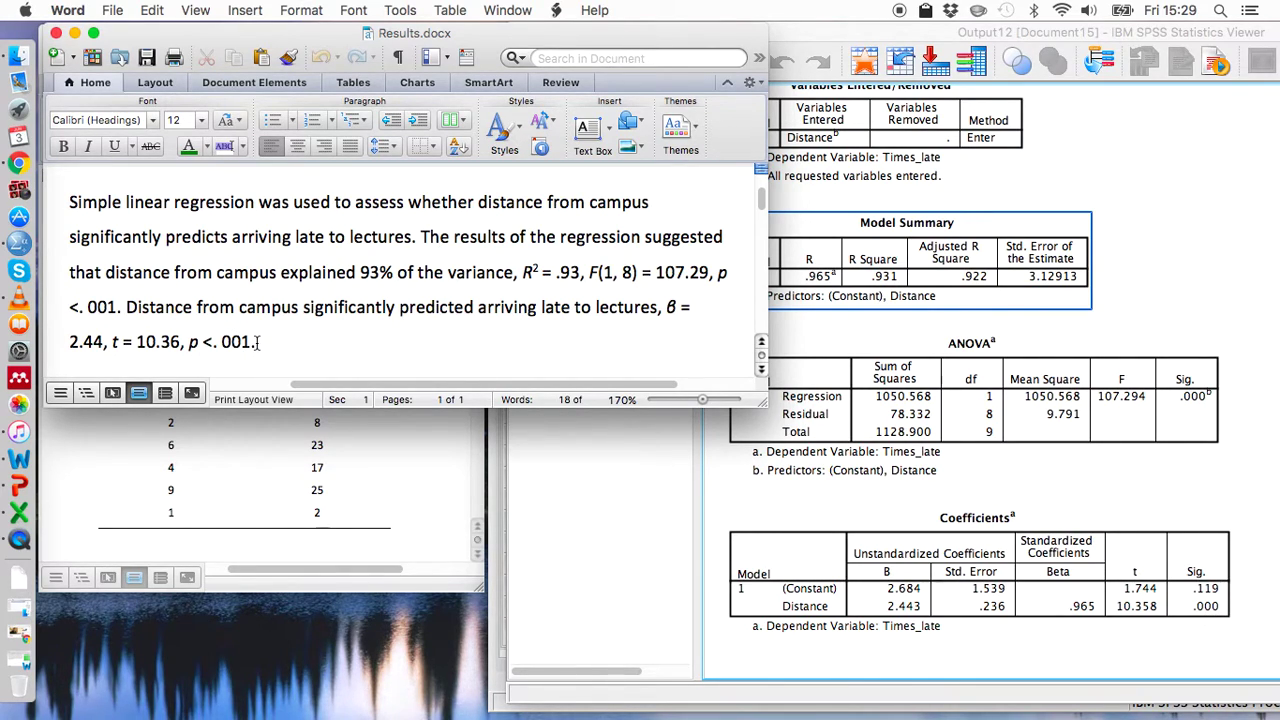
Bring the SPSS Viewer with the Model Summary, ANOVA and Coefficients tables in front of Word
click(1077, 37)
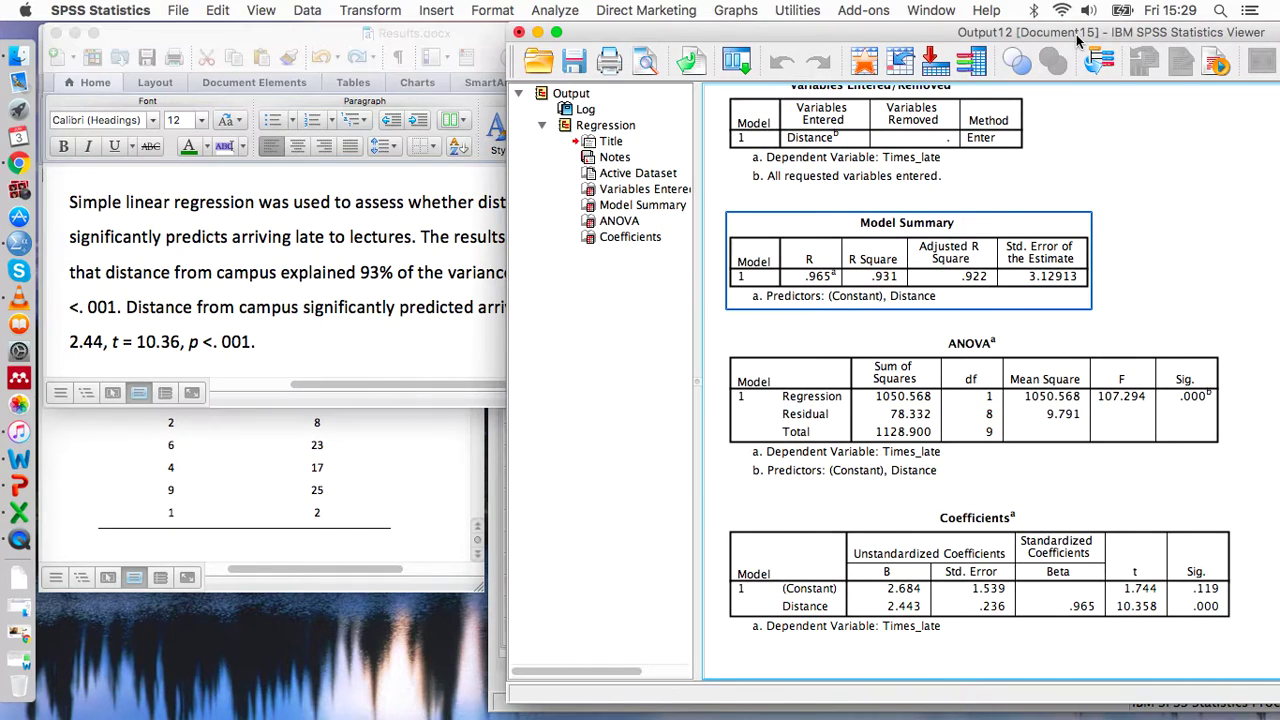